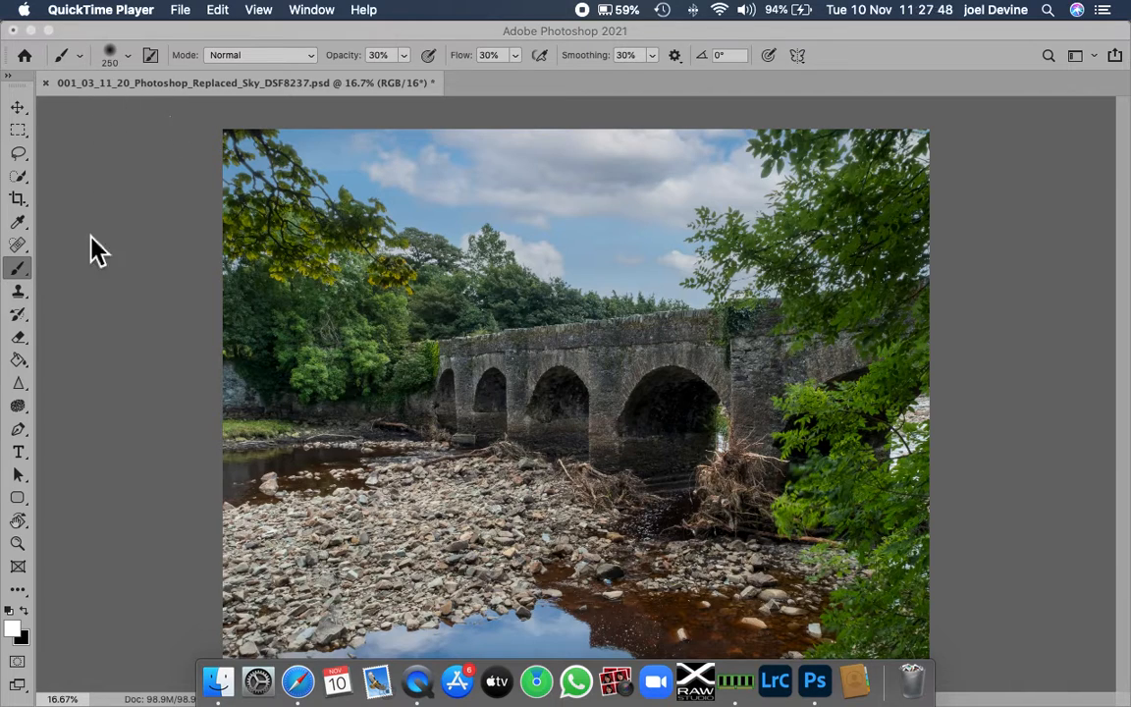
Duplicate the Background layer and rename the copy as "Selective Sharpening"
left_click(18, 543)
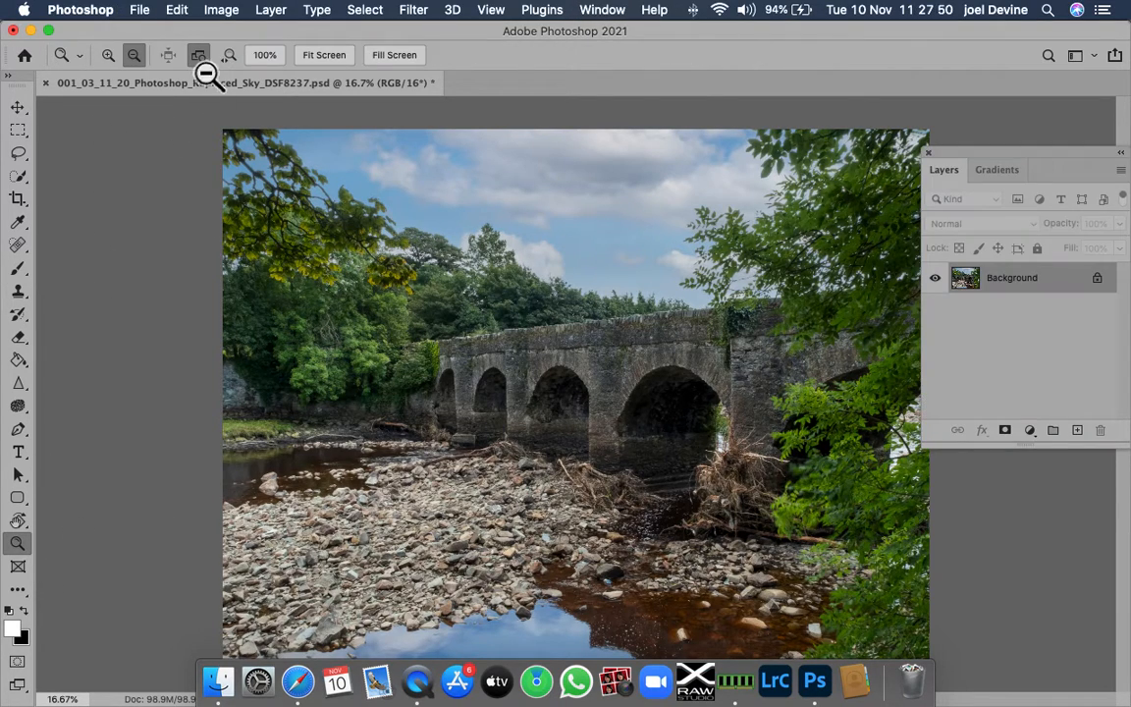
left_click(523, 359)
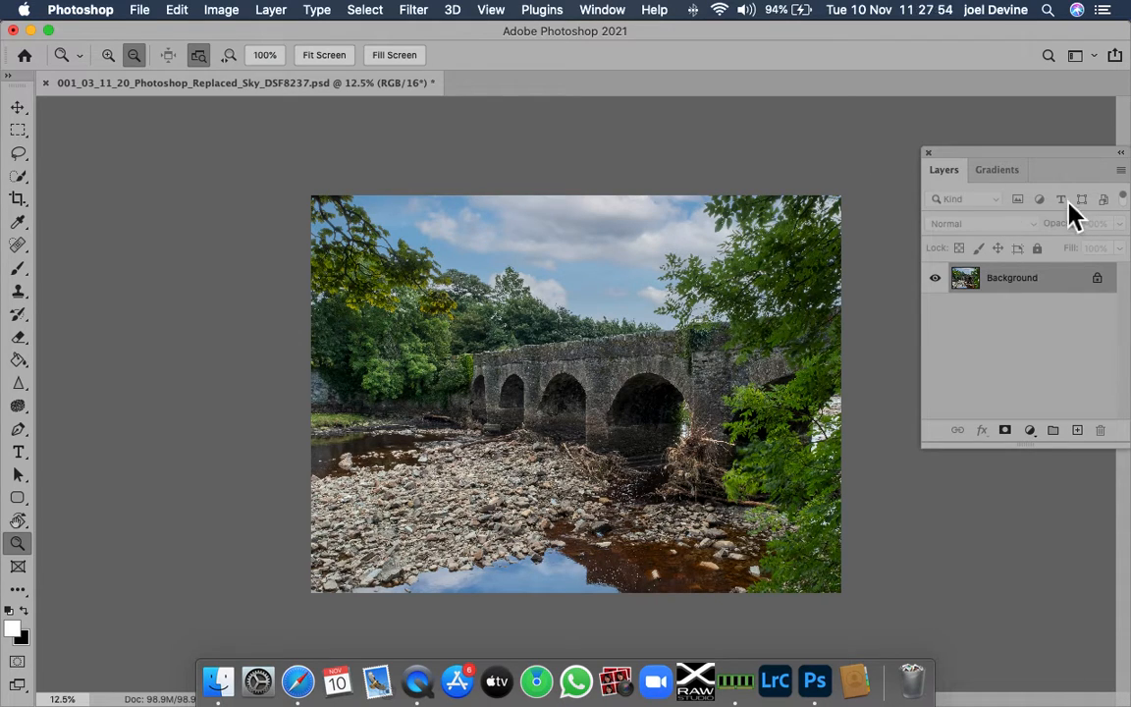
left_click_drag(1065, 169, 1037, 206)
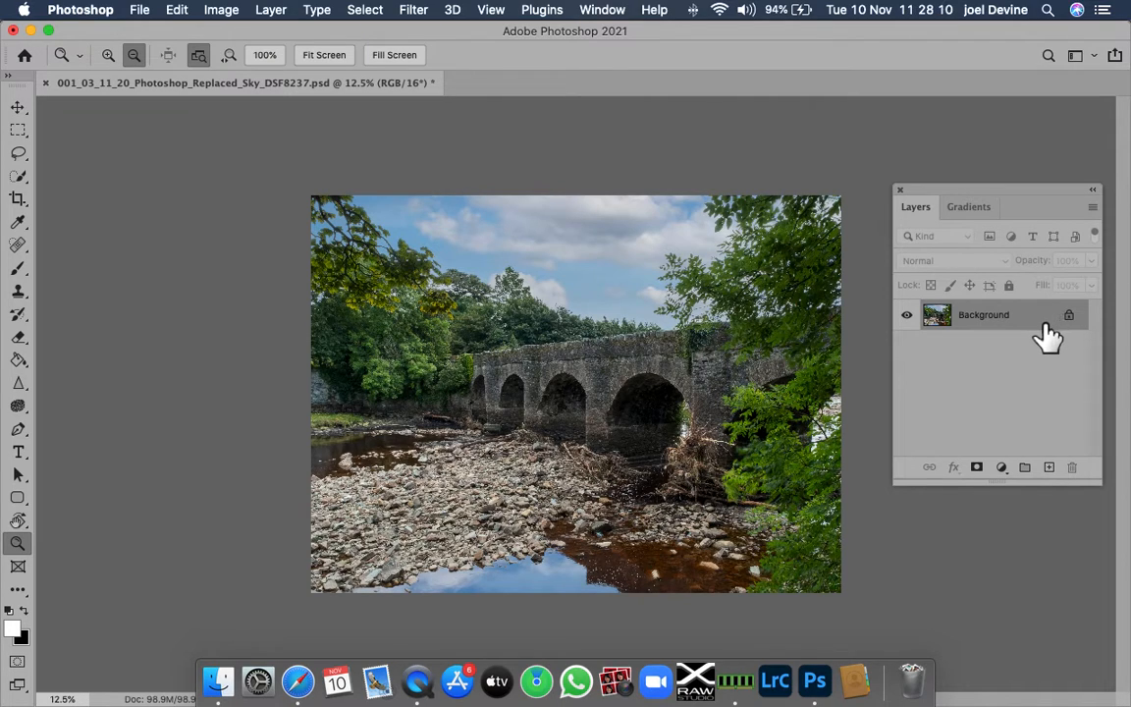
left_click_drag(1046, 337, 1051, 469)
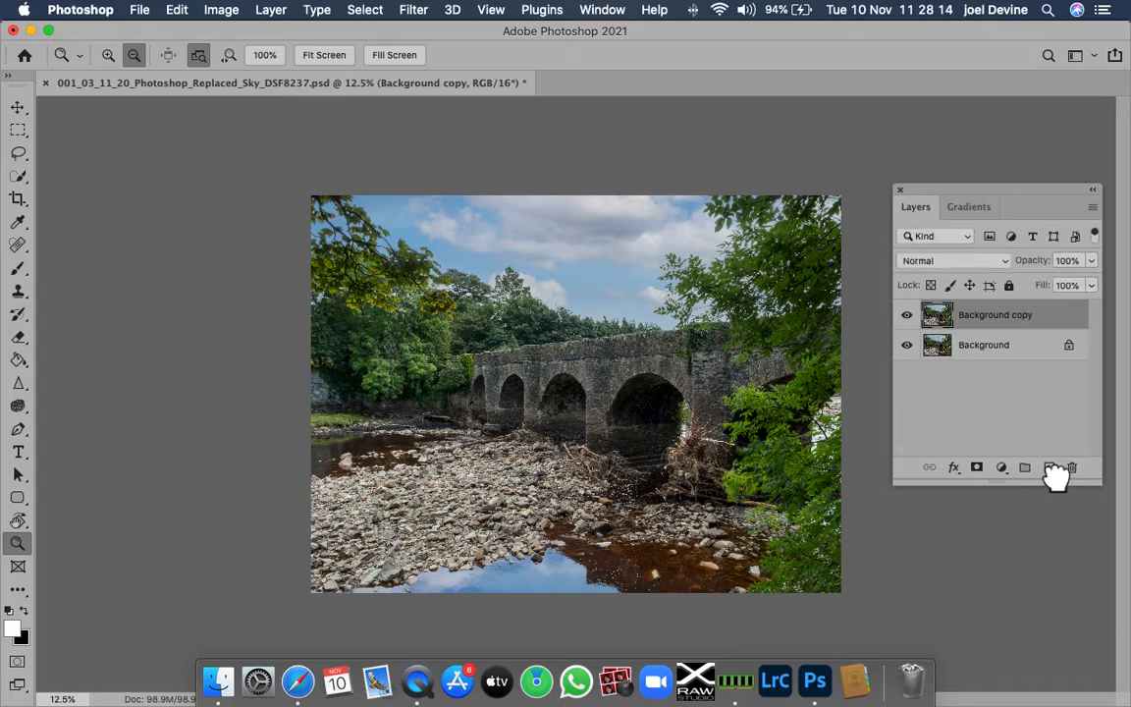
double_click(994, 319)
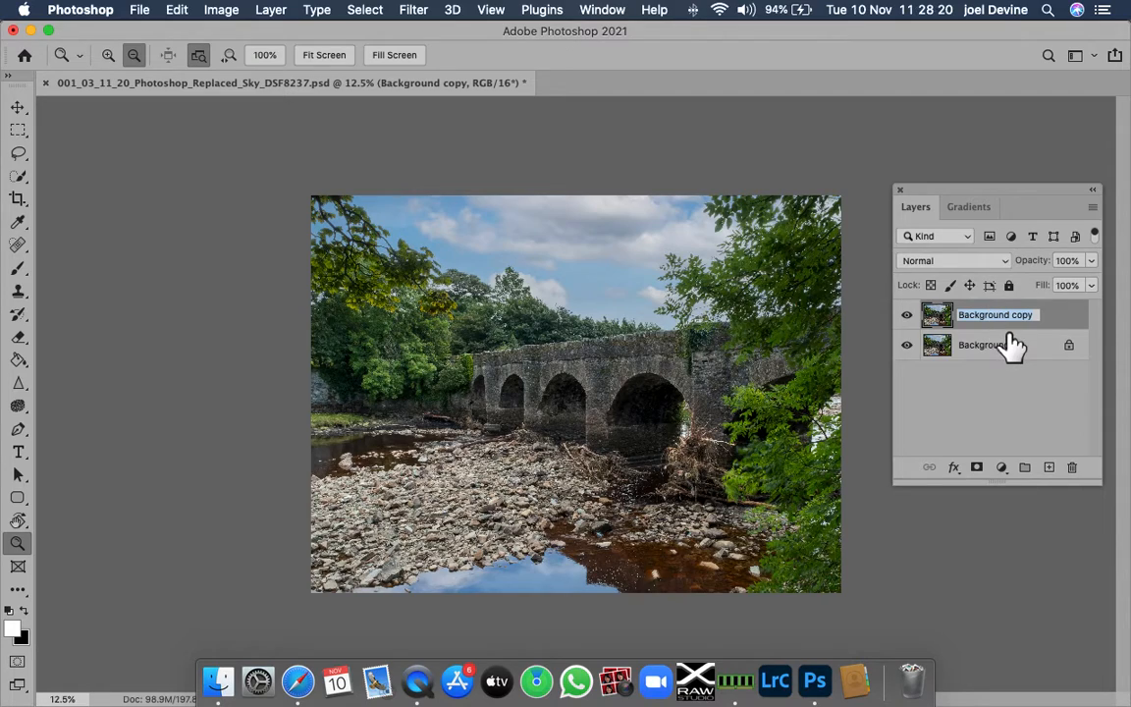
key("BackSpace")
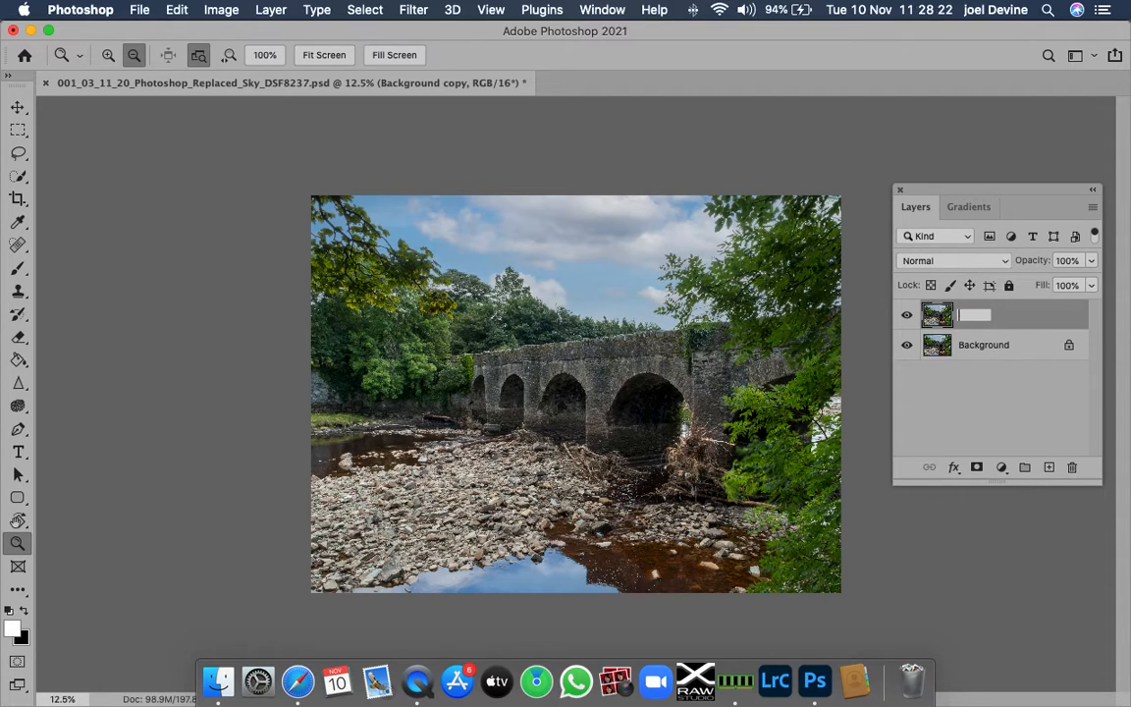
type("Selective Sharpening")
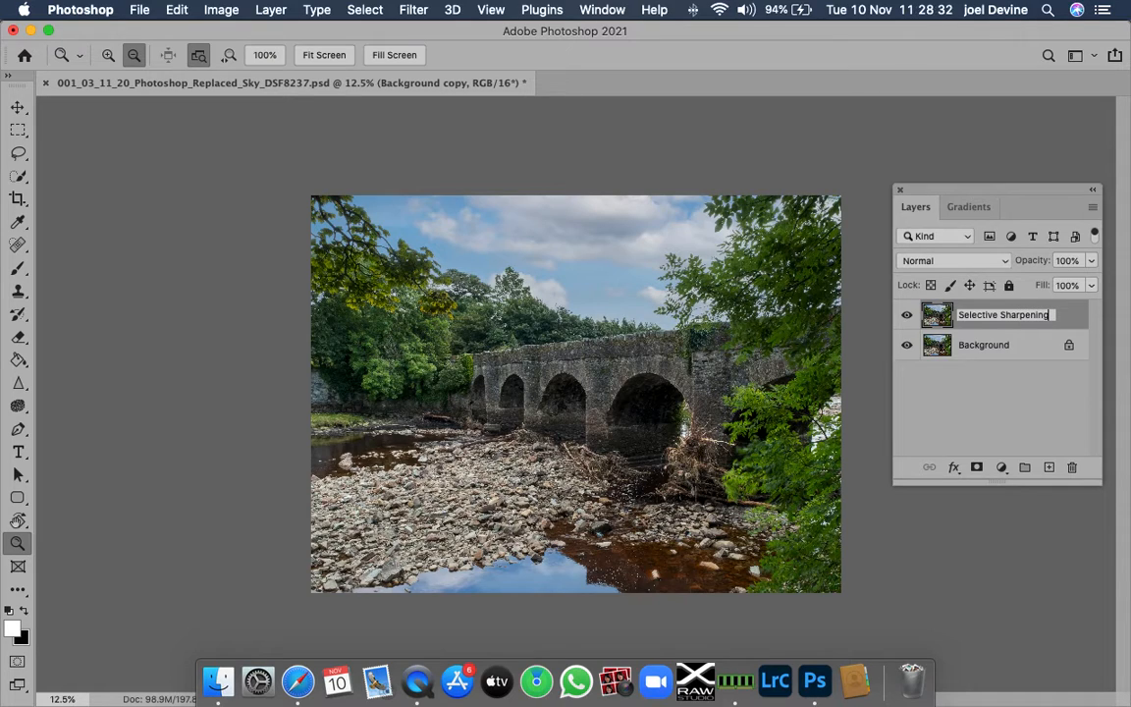
key("Return")
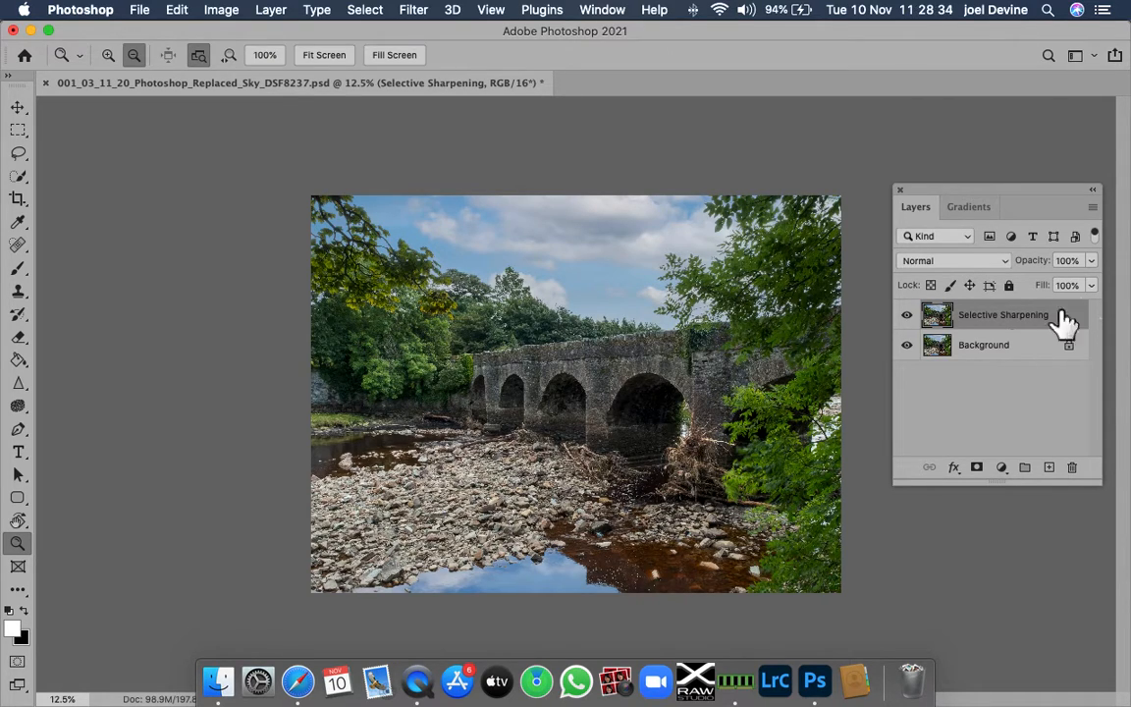
Convert the locked Background into a regular layer named "Master"
left_click(1015, 361)
right_click(1012, 361)
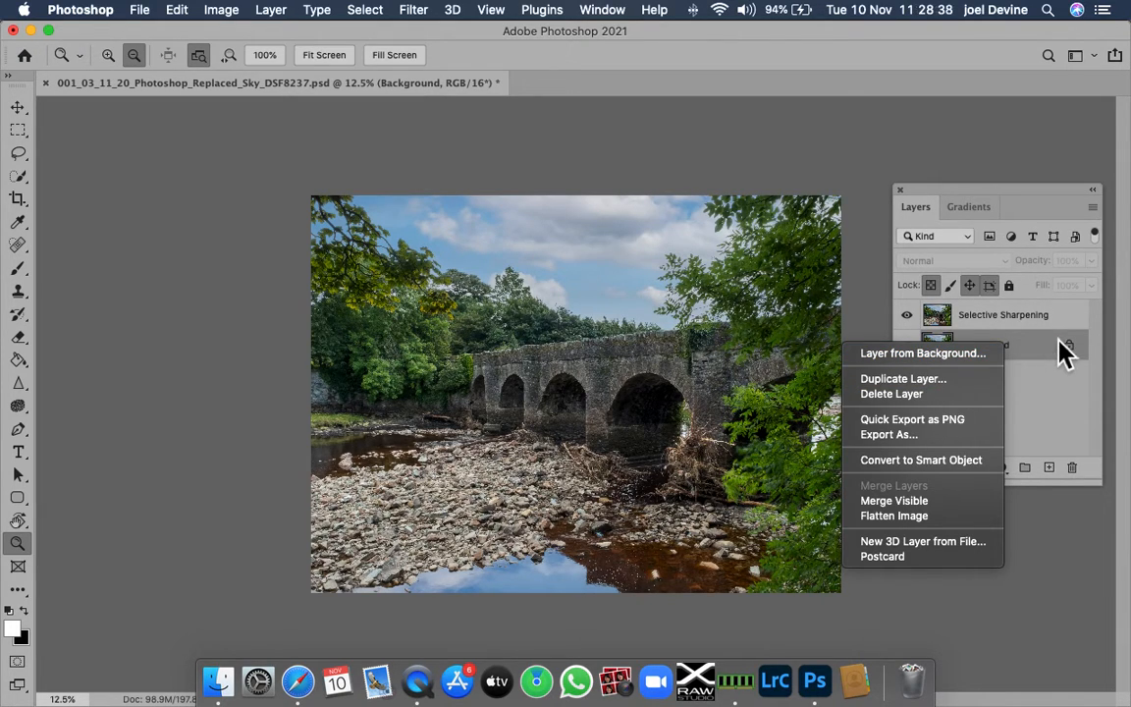
left_click(1031, 367)
right_click(1016, 362)
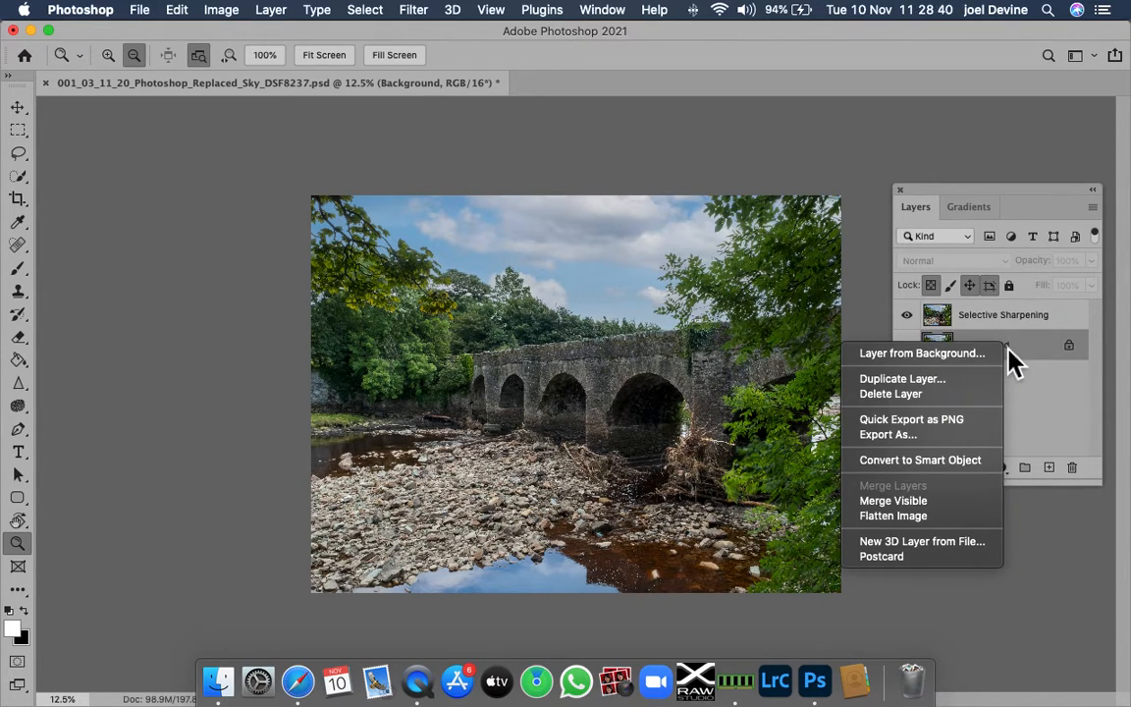
left_click(1063, 360)
double_click(1056, 353)
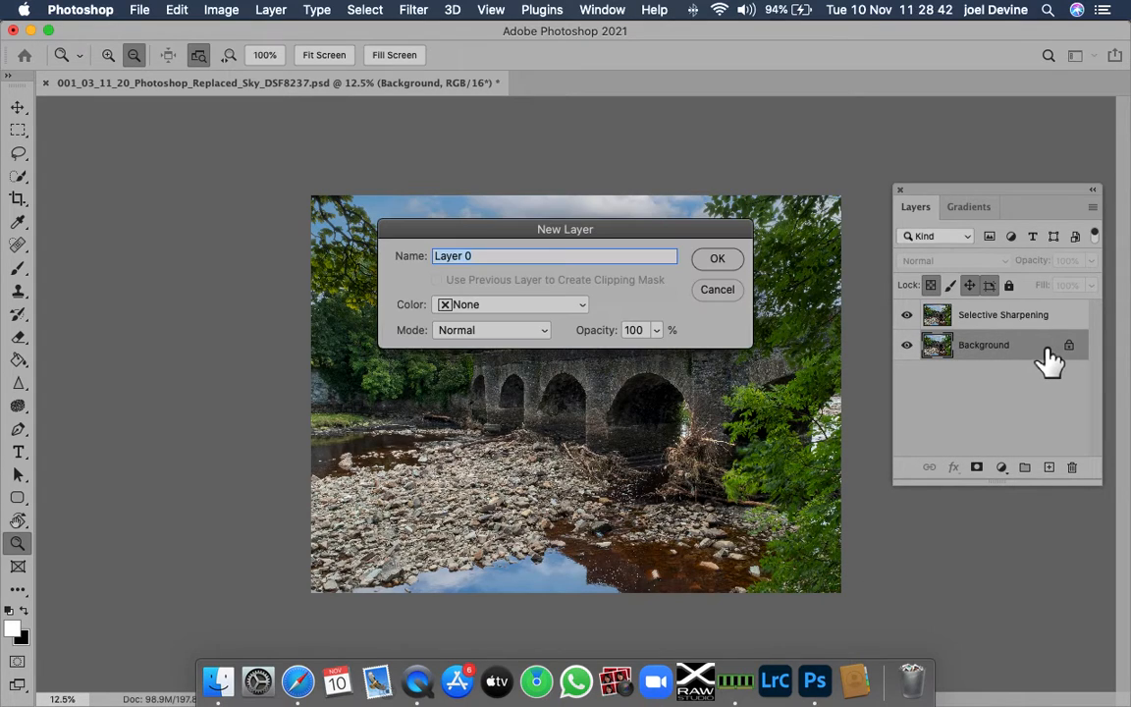
type("Master")
left_click(740, 263)
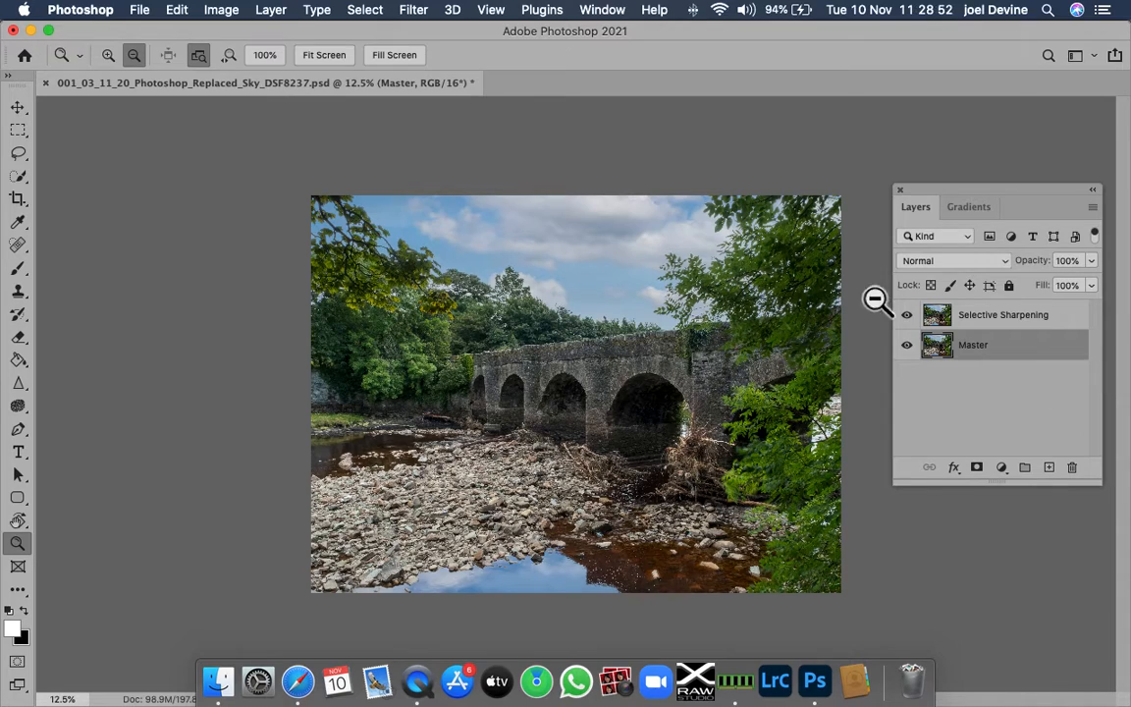
Apply a High Pass filter with a 5.0 pixel radius to the Selective Sharpening layer and set its blend mode to Soft Light
left_click(997, 327)
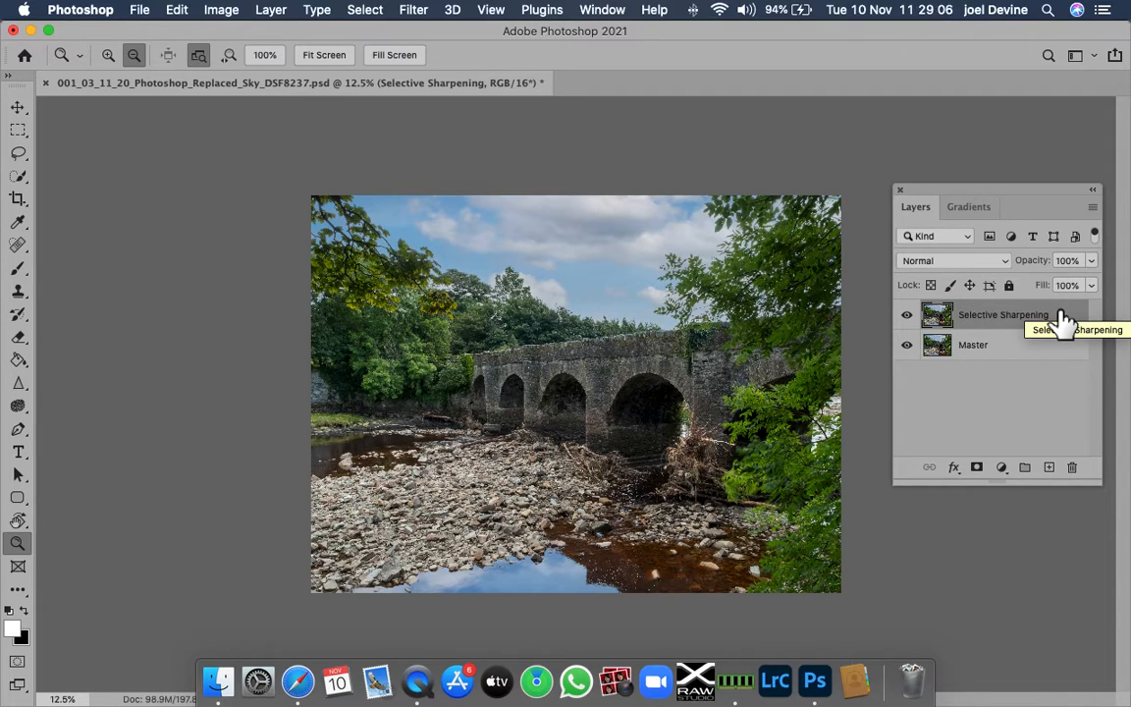
left_click(414, 12)
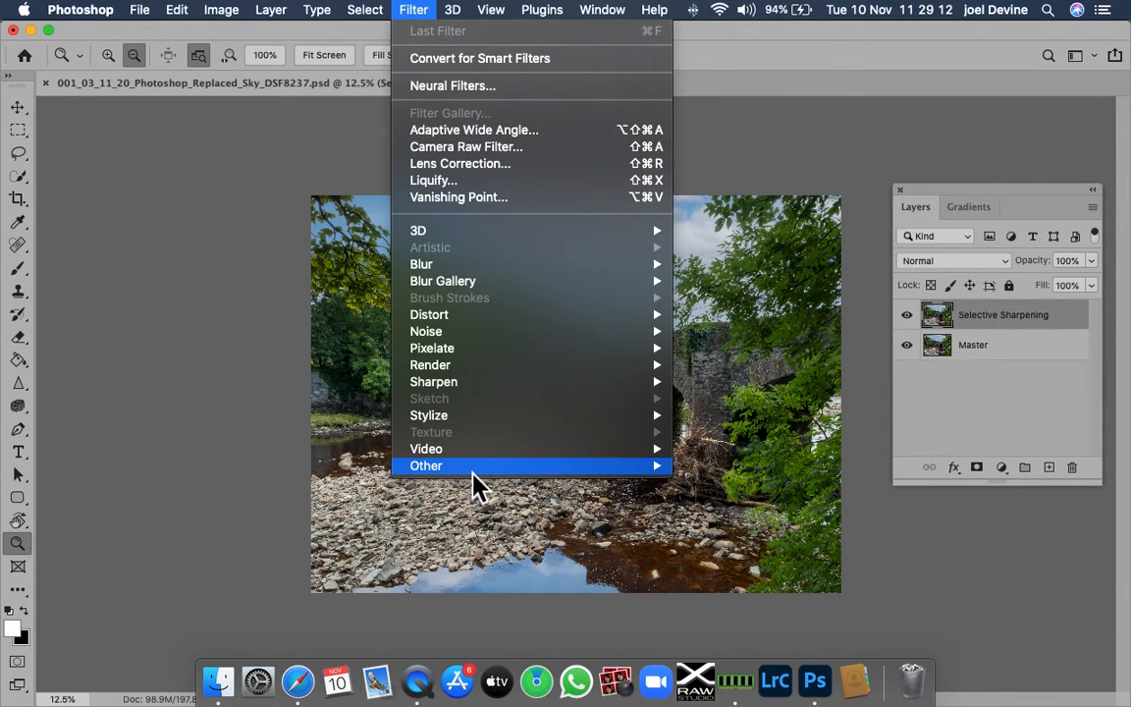
mouse_move(472, 470)
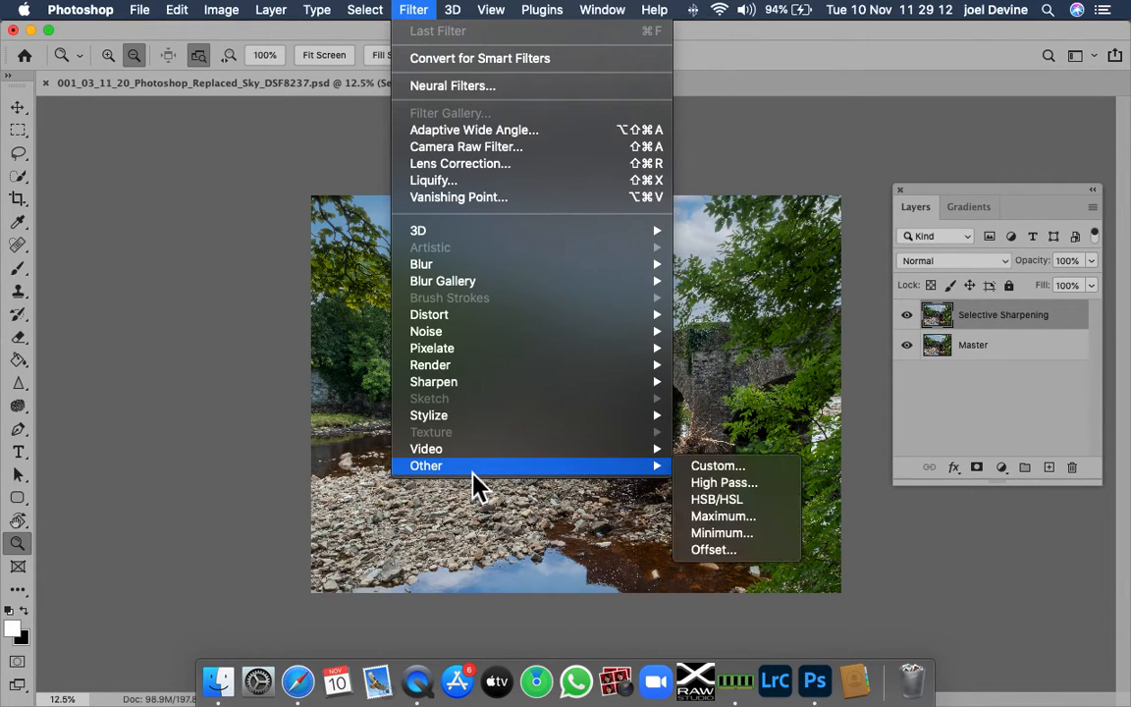
left_click(753, 487)
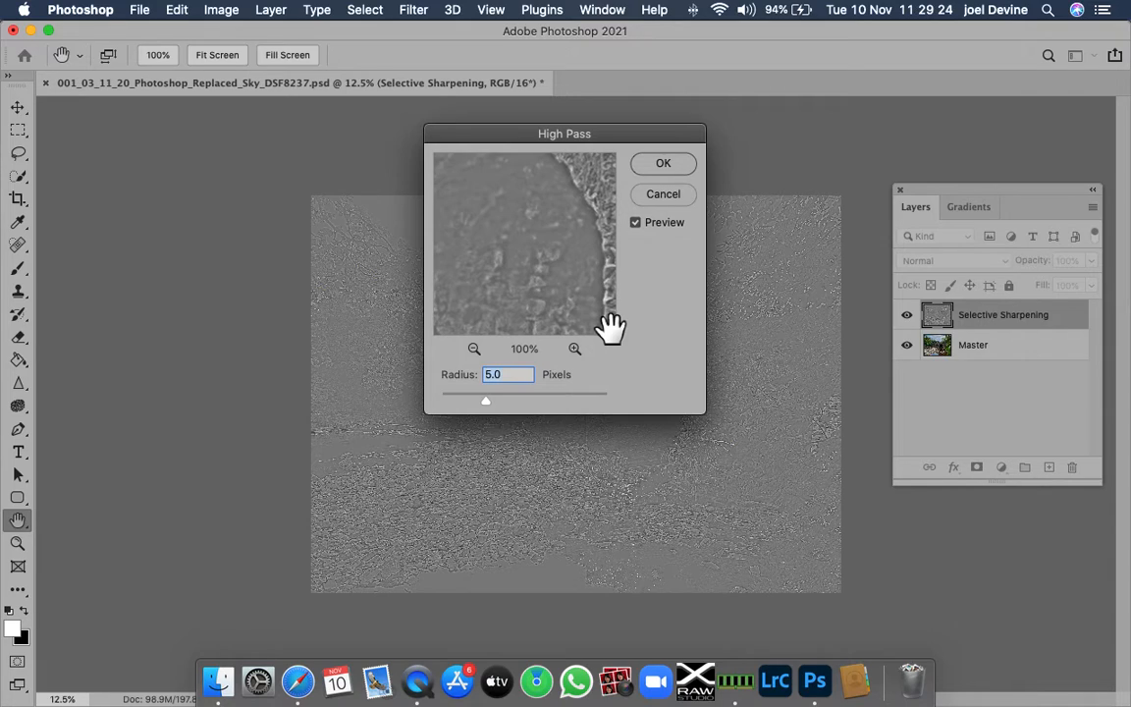
left_click(671, 174)
key("alt+space")
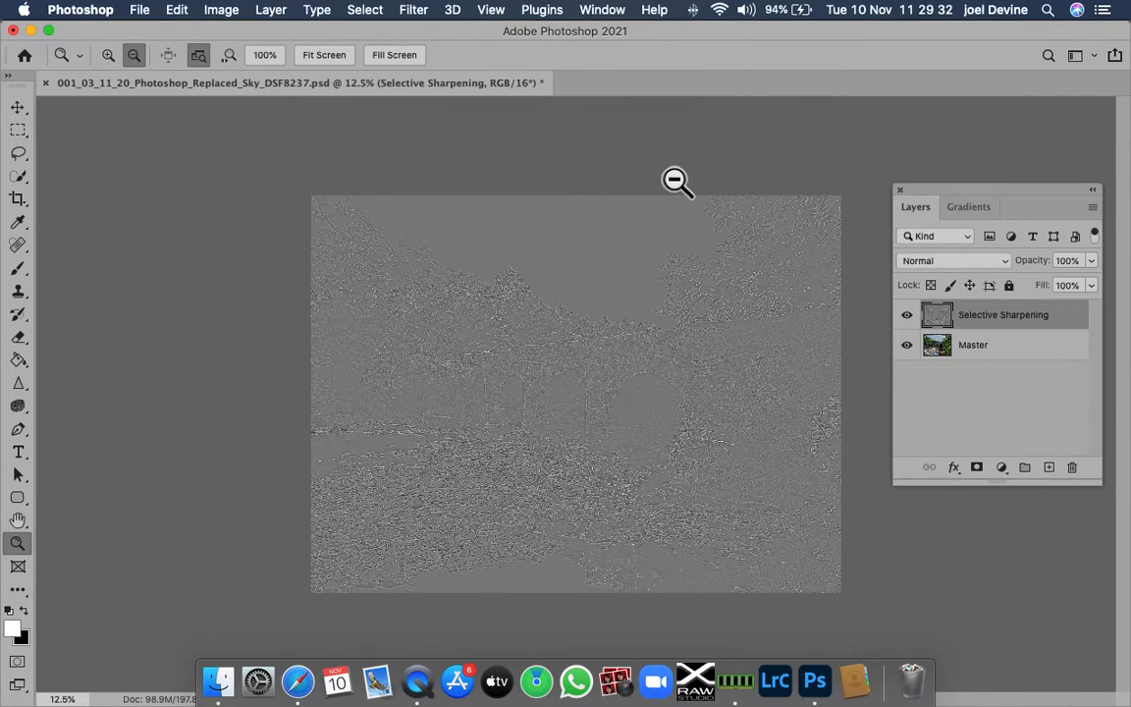
left_click(1004, 261)
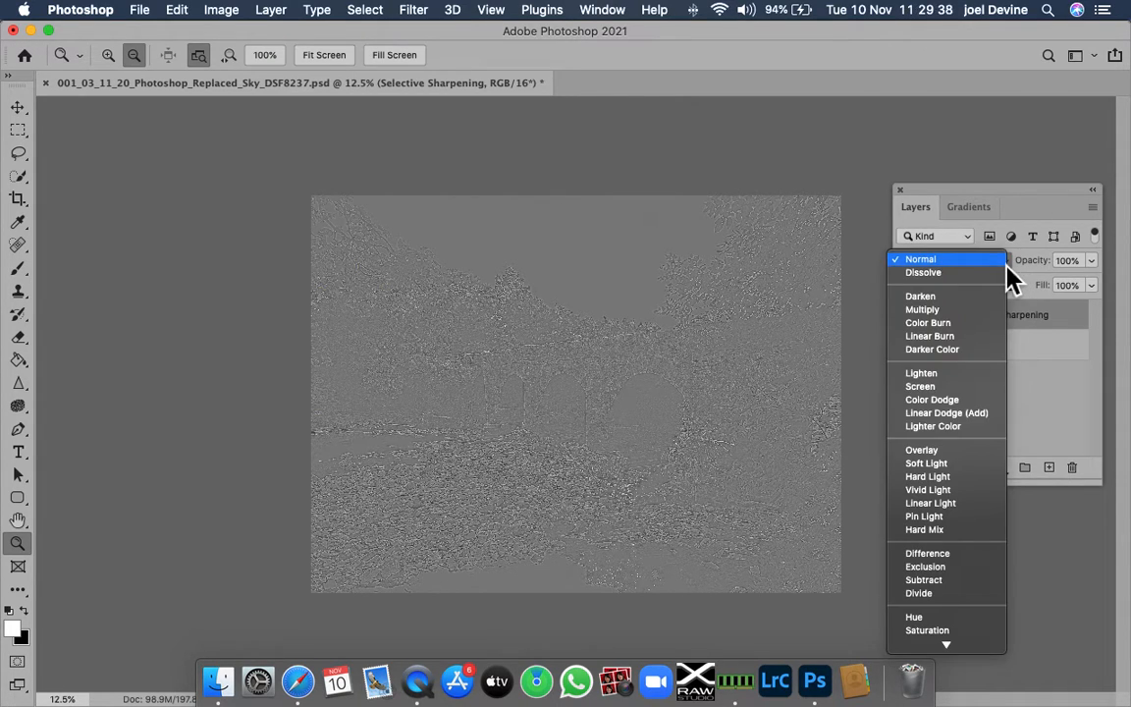
left_click(927, 462)
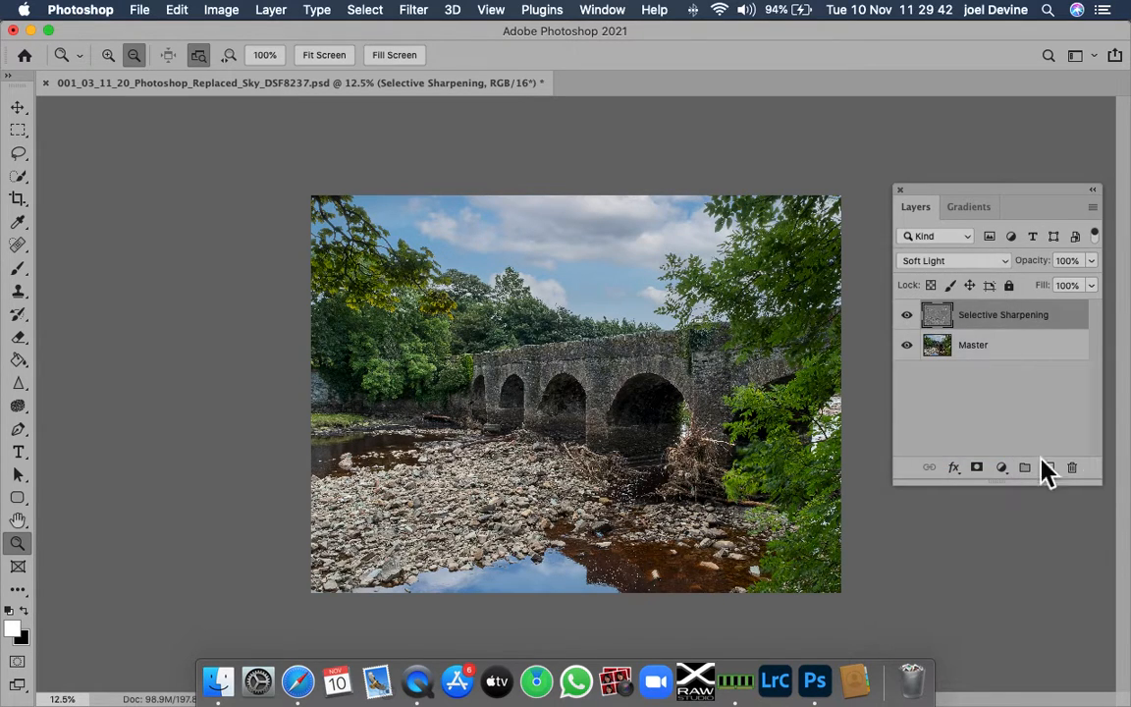
Compare the bridge photo with and without sharpening by hiding and showing the Selective Sharpening layer at a closer view
left_click(648, 400)
left_click(648, 399)
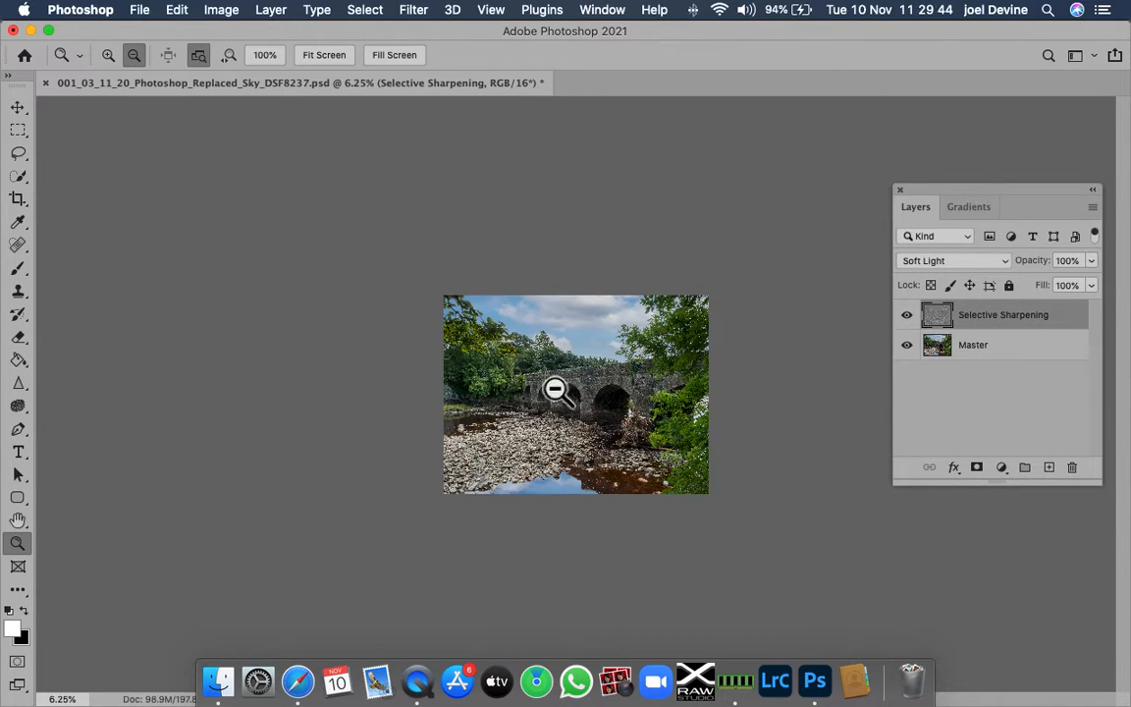
left_click(108, 55)
left_click_drag(636, 413, 639, 413)
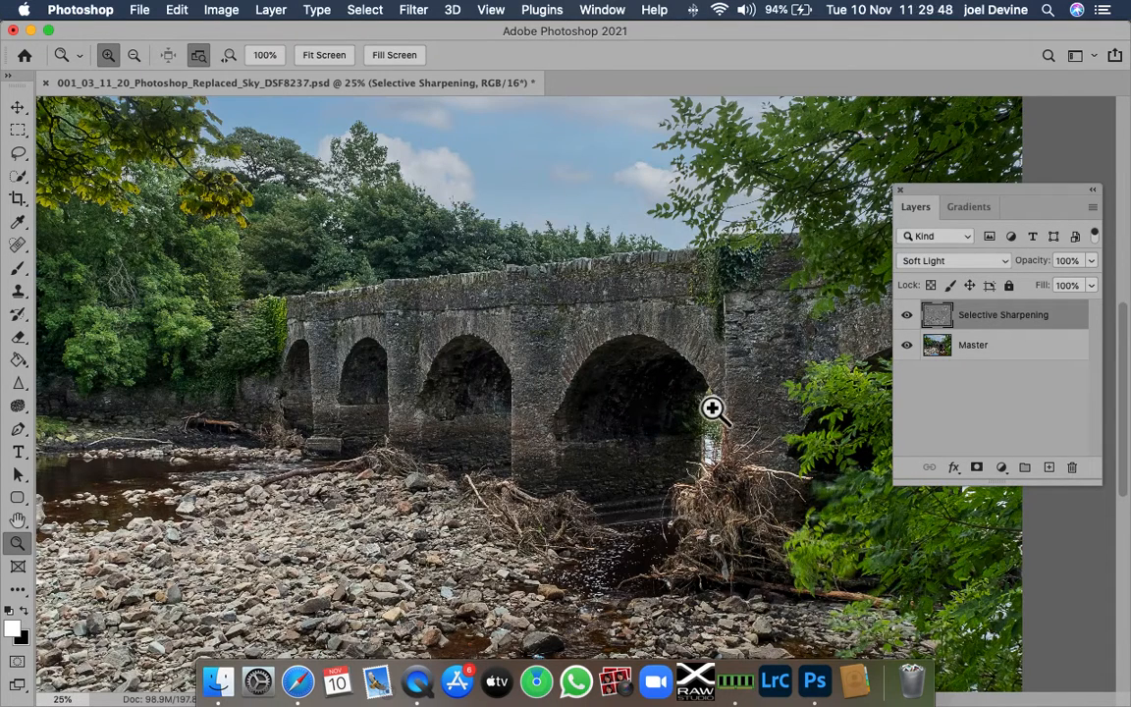
left_click(908, 315)
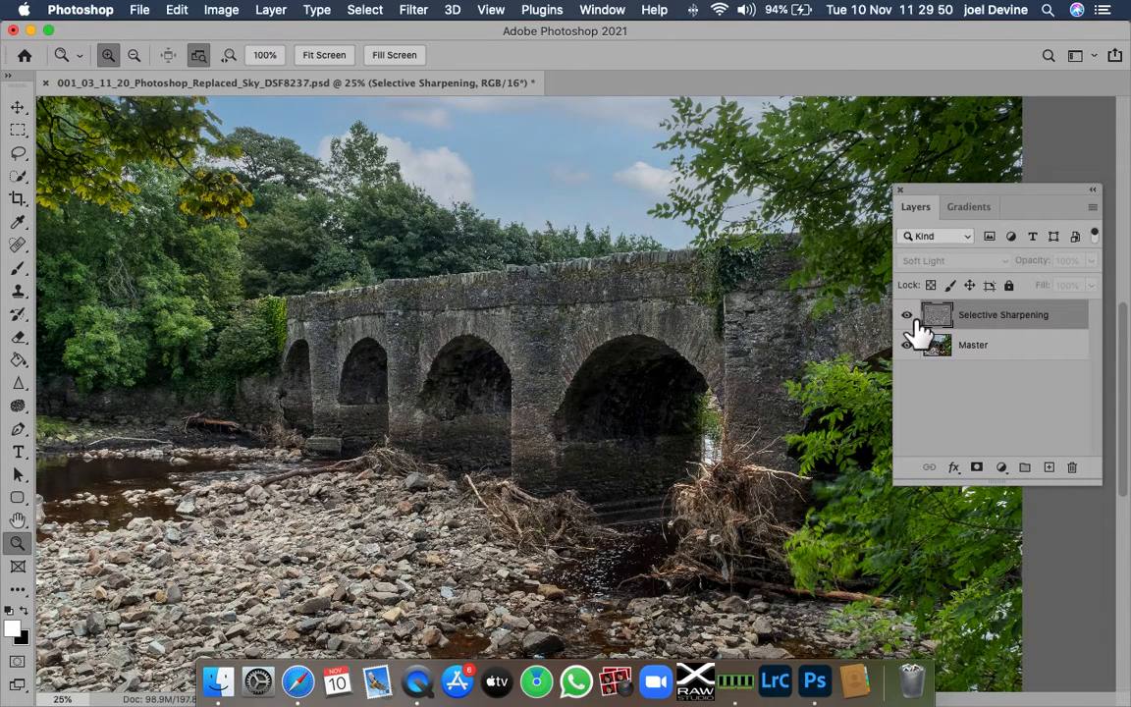
left_click(908, 315)
left_click(908, 315)
left_click(907, 315)
left_click(908, 316)
left_click(907, 315)
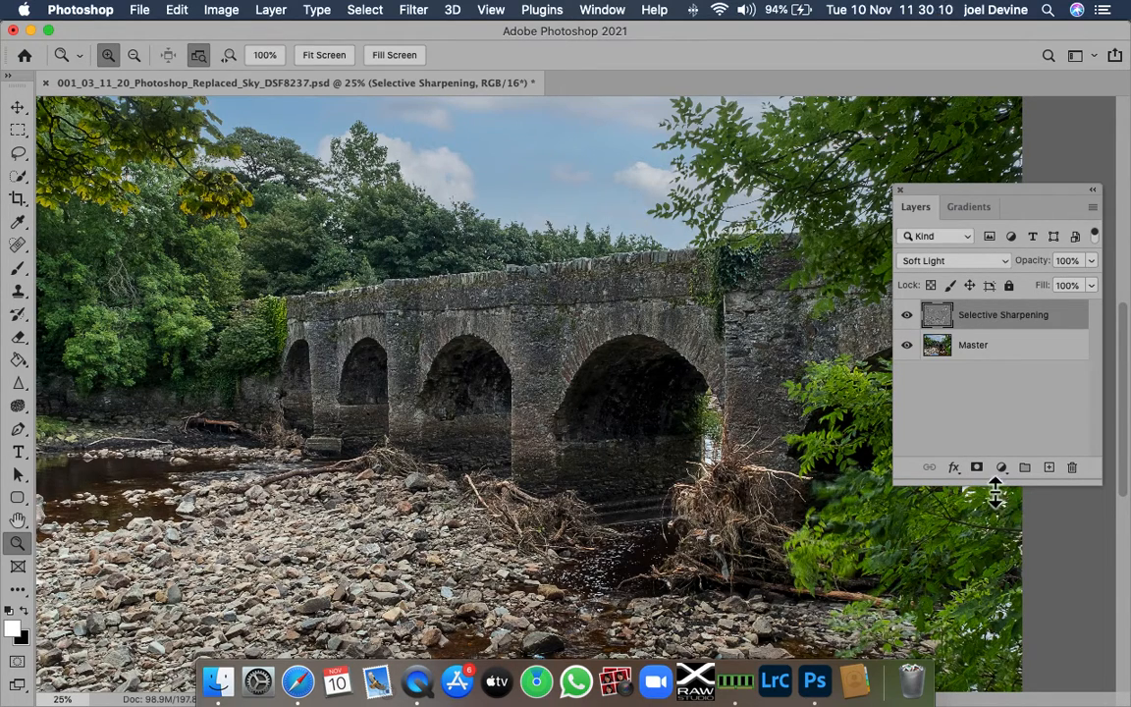
Add a black layer mask to the Selective Sharpening layer and activate the Brush tool for painting on it
key("alt")
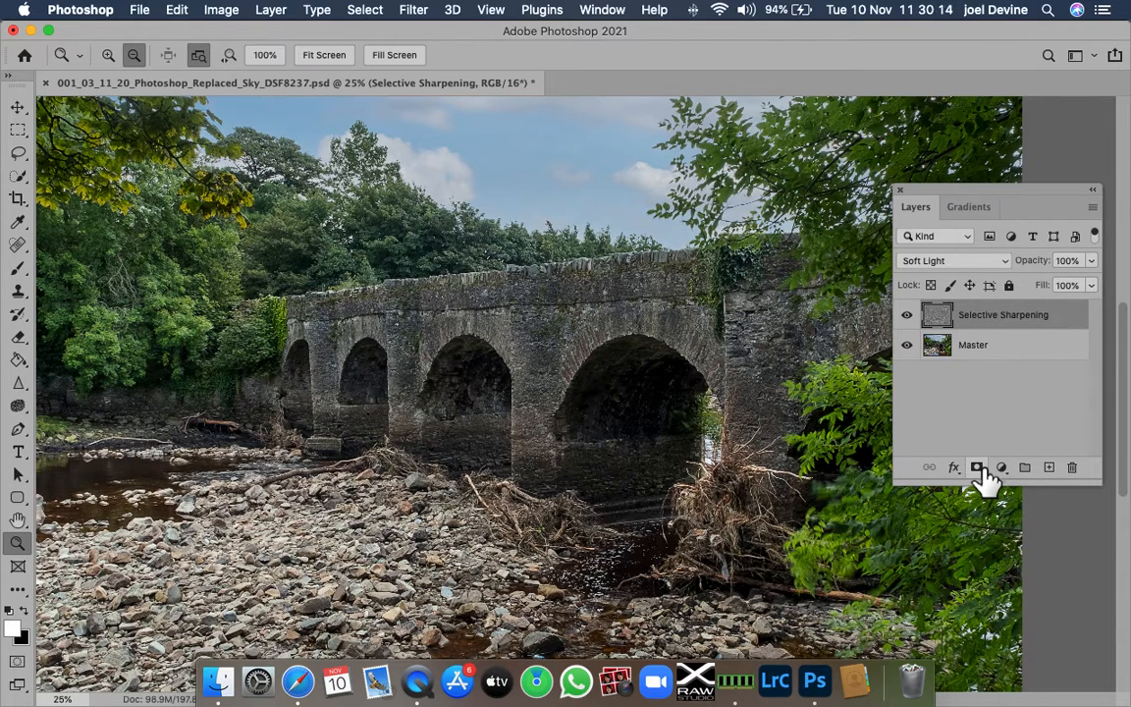
left_click(979, 468, "alt")
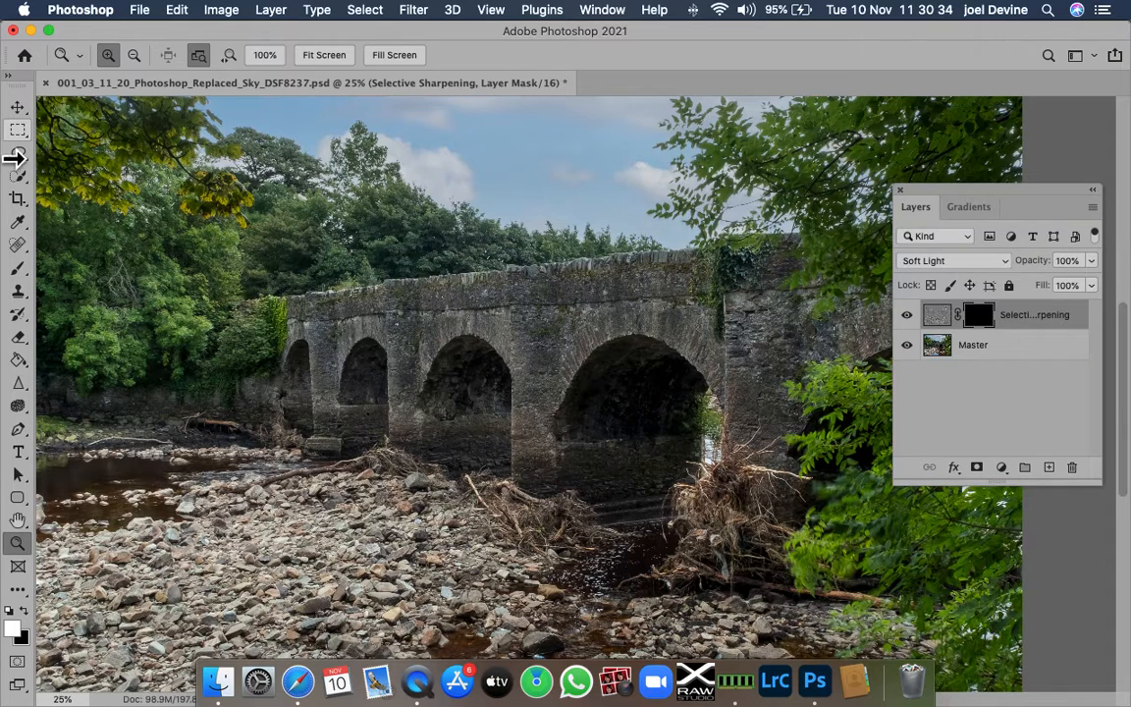
left_click(18, 268)
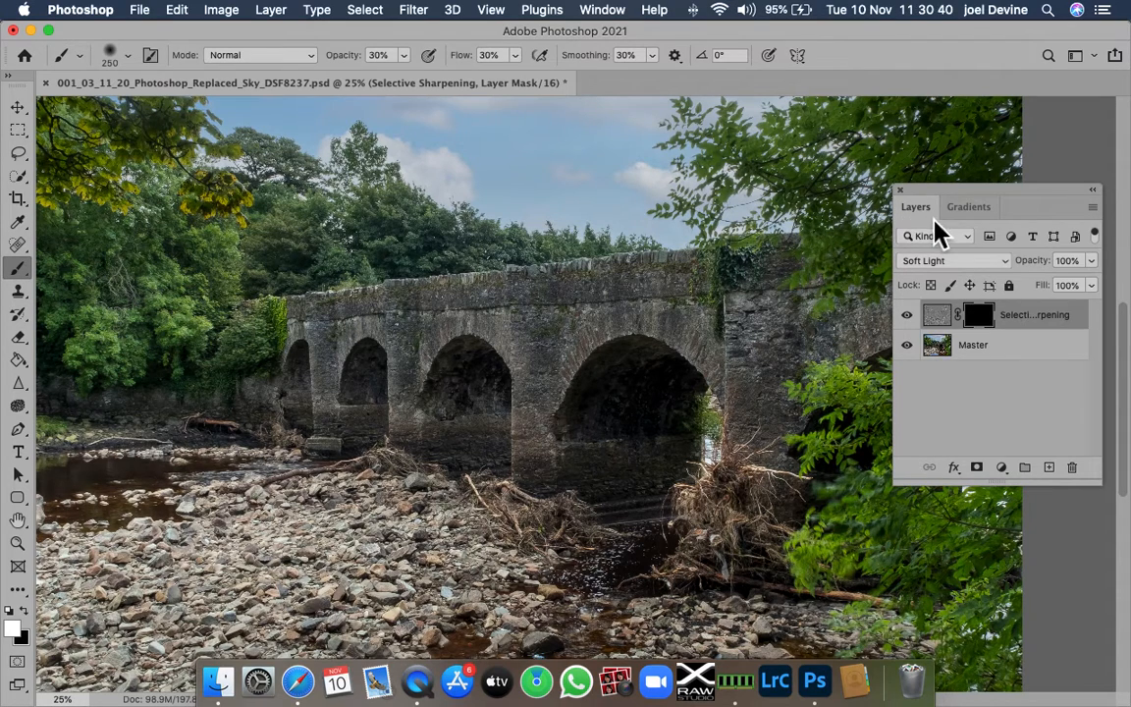
left_click_drag(1002, 206, 1059, 382)
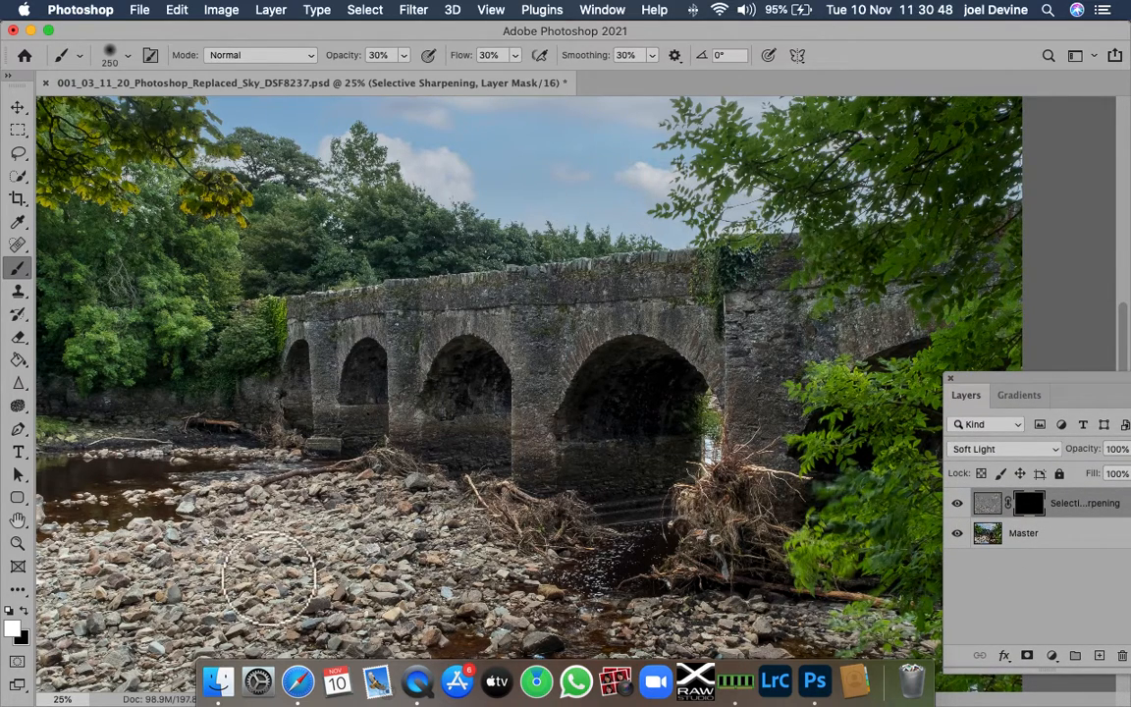
Examine the riverbed stones, bridge, trees and sky for areas that need selective sharpening
scroll(231, 588, "down", 5)
scroll(231, 588, "up", 1)
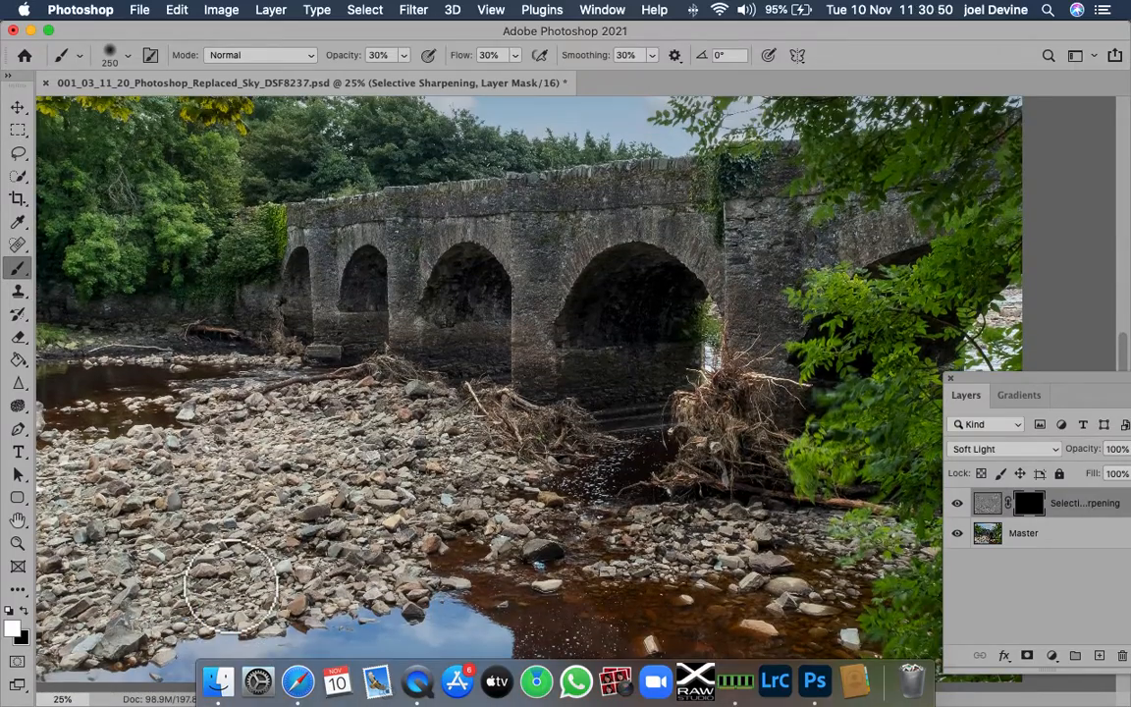
scroll(230, 588, "up", 5)
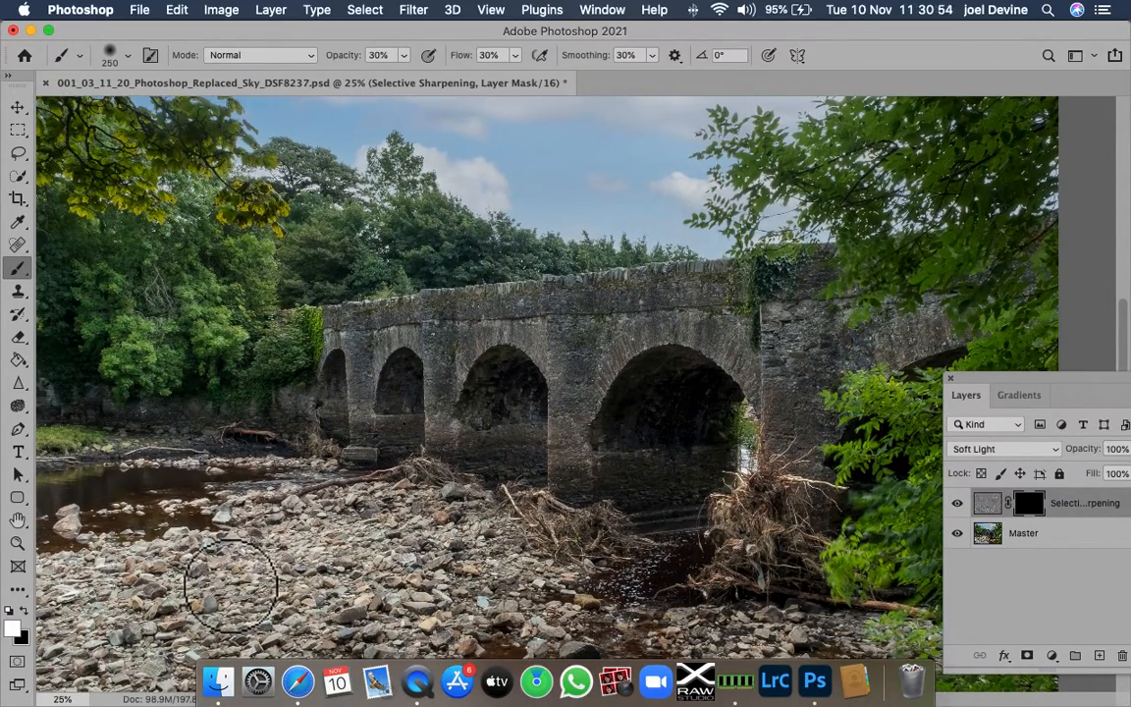
scroll(231, 587, "right", 5)
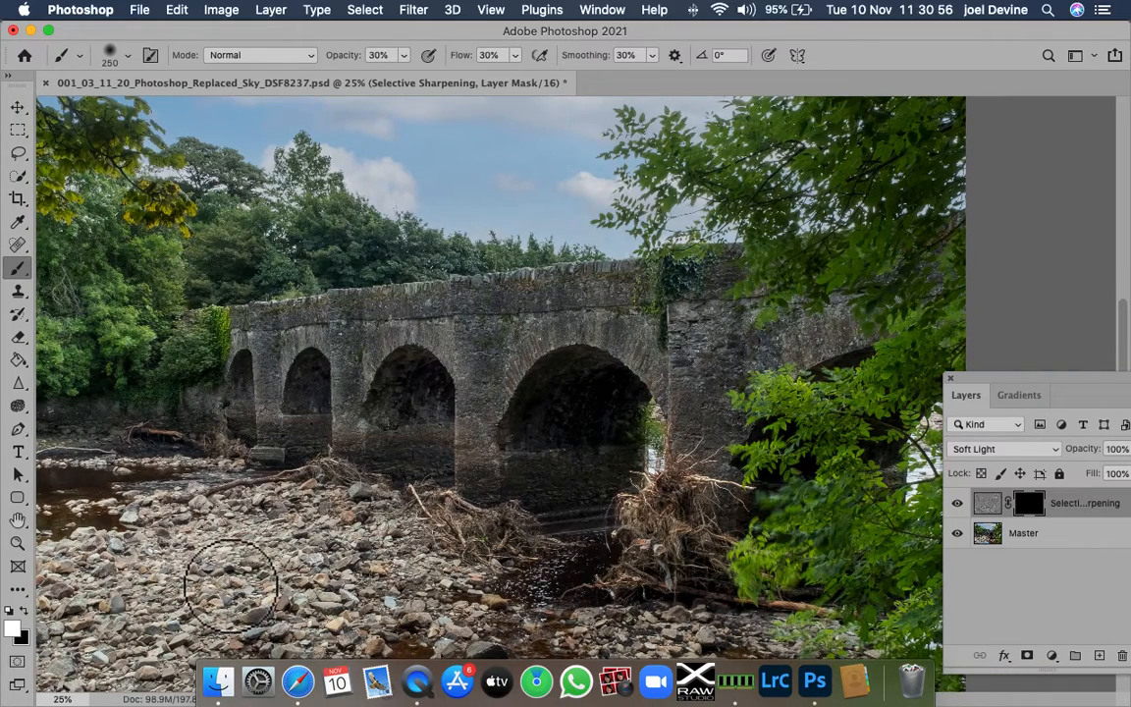
scroll(231, 587, "left", 3)
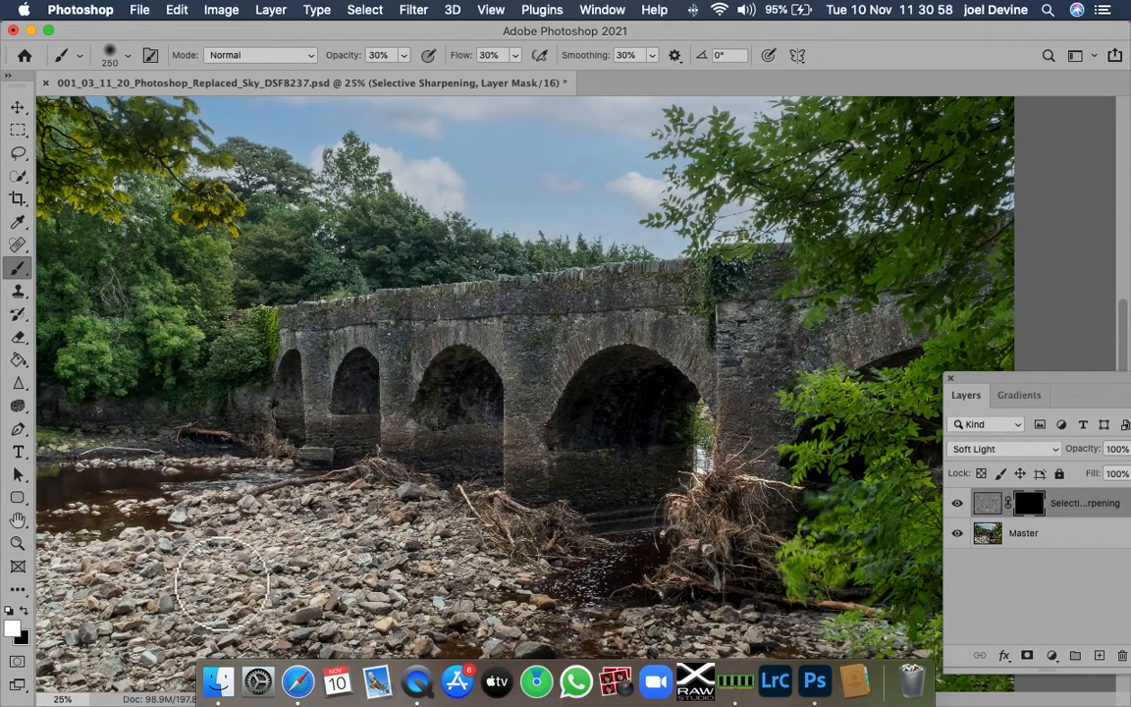
scroll(231, 587, "down", 8)
scroll(229, 587, "left", 3)
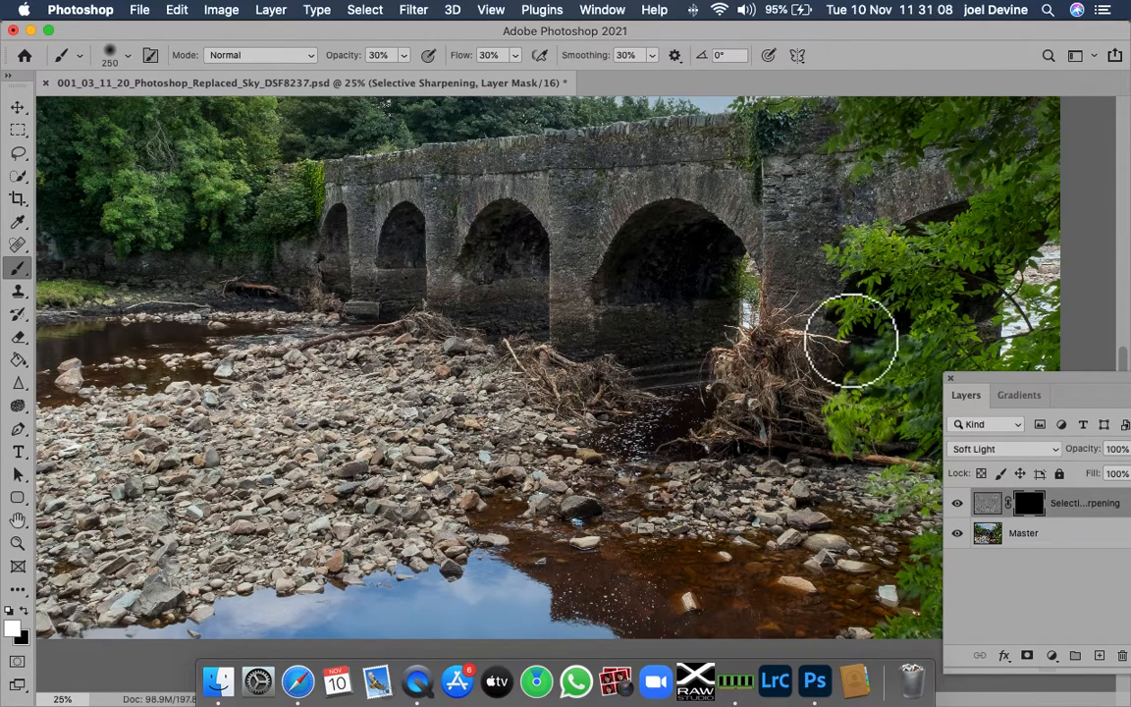
scroll(828, 341, "up", 5)
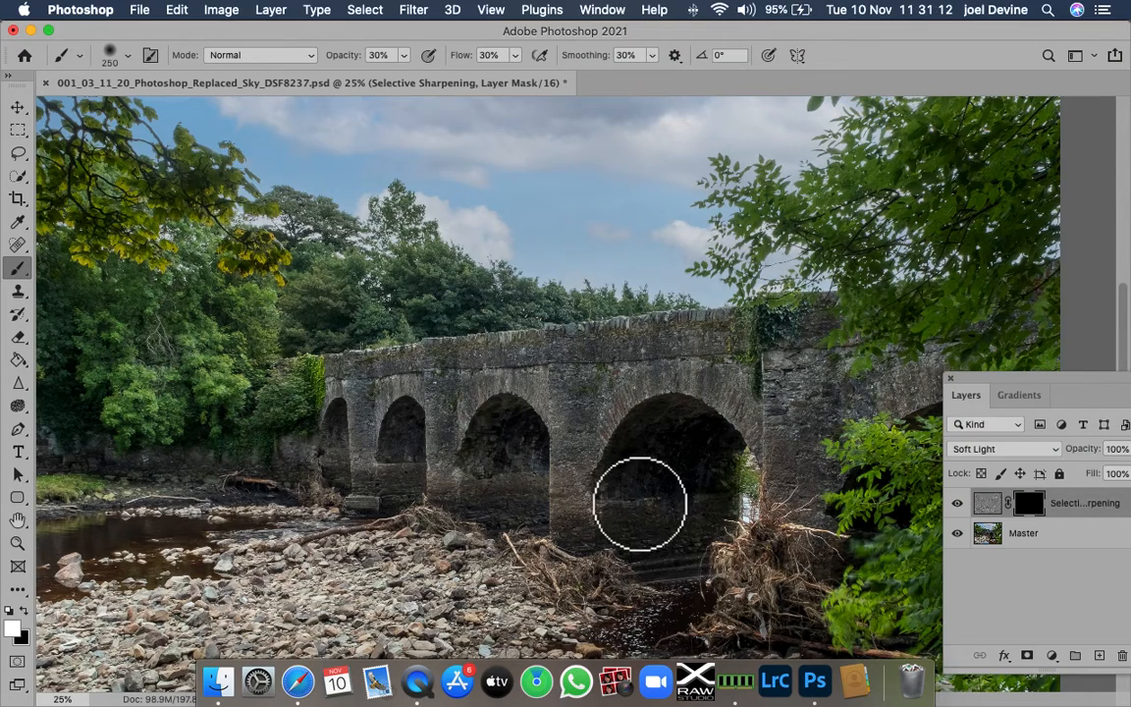
scroll(392, 619, "down", 5)
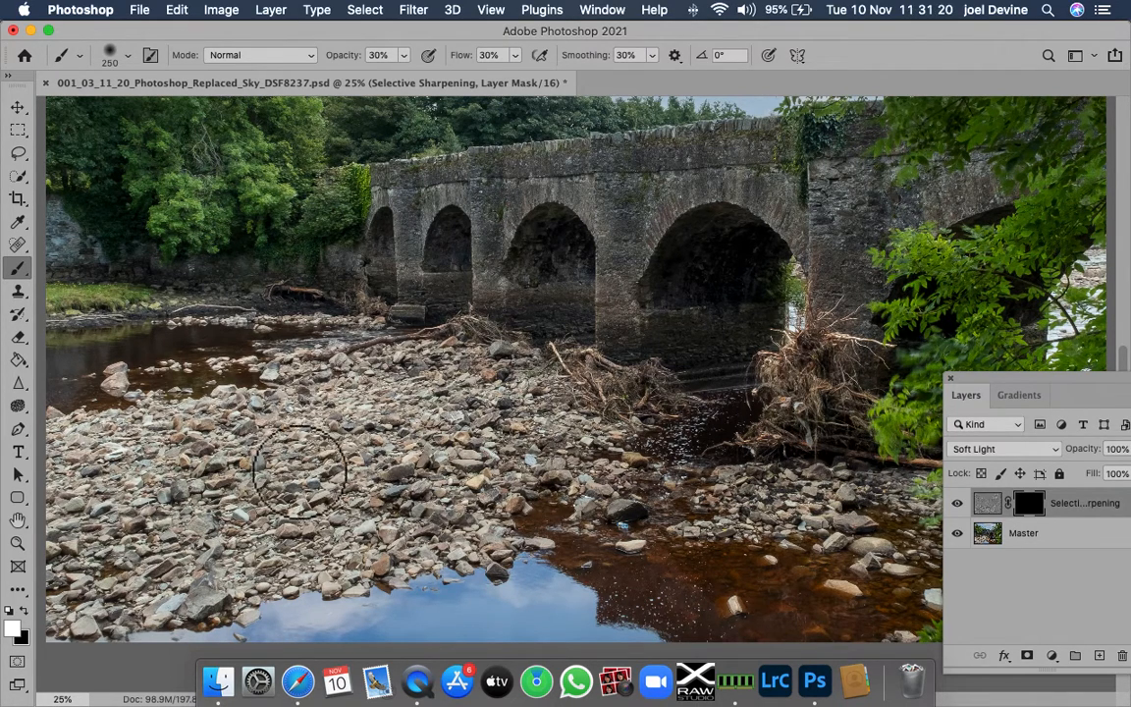
scroll(299, 477, "left", 5)
scroll(300, 477, "down", 2)
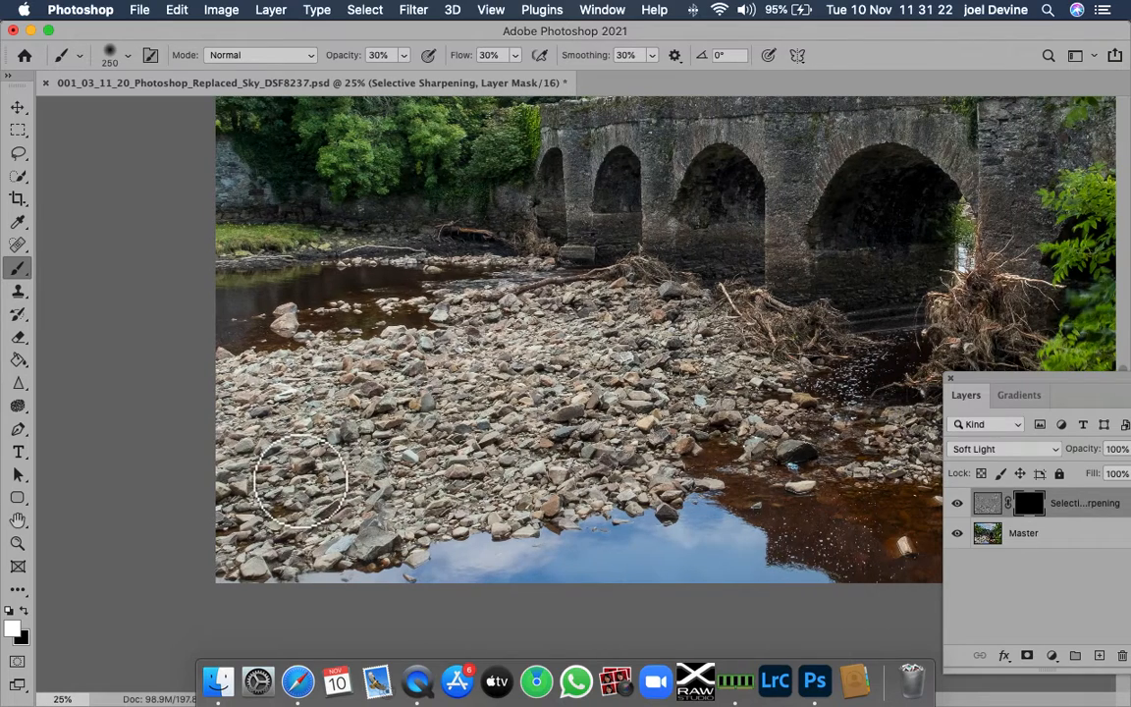
Paint white on the Selective Sharpening mask over the riverbed stones with the brush enlarged to 500 pixels
key("bracketright")
key("bracketright")
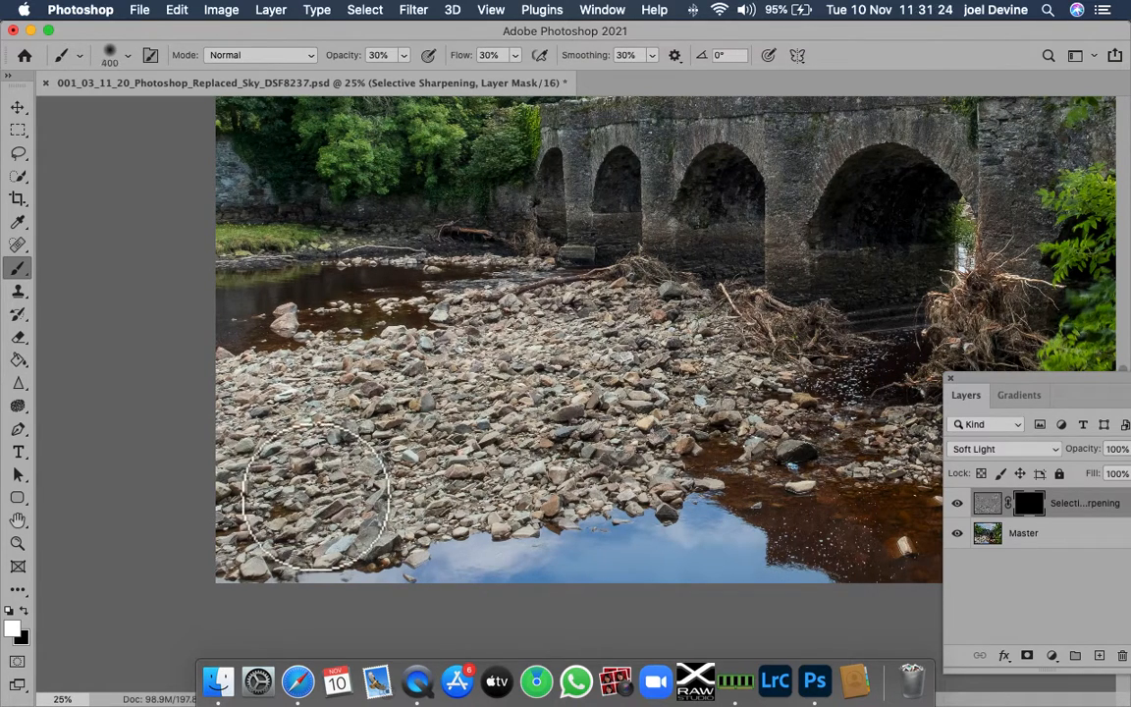
key("bracketright")
mouse_move(326, 506)
left_mouse_down()
mouse_move(355, 555)
mouse_move(338, 486)
mouse_move(369, 546)
mouse_move(382, 467)
mouse_move(618, 408)
mouse_move(765, 402)
mouse_move(804, 435)
mouse_move(715, 470)
mouse_move(663, 467)
mouse_move(638, 495)
mouse_move(383, 515)
mouse_move(419, 543)
mouse_move(312, 560)
mouse_move(274, 554)
mouse_move(298, 508)
mouse_move(291, 502)
mouse_move(290, 521)
mouse_move(296, 471)
mouse_move(476, 449)
mouse_move(606, 417)
mouse_move(631, 432)
mouse_move(721, 408)
mouse_move(757, 427)
mouse_move(769, 469)
mouse_move(791, 451)
mouse_move(340, 559)
mouse_move(274, 530)
left_mouse_up()
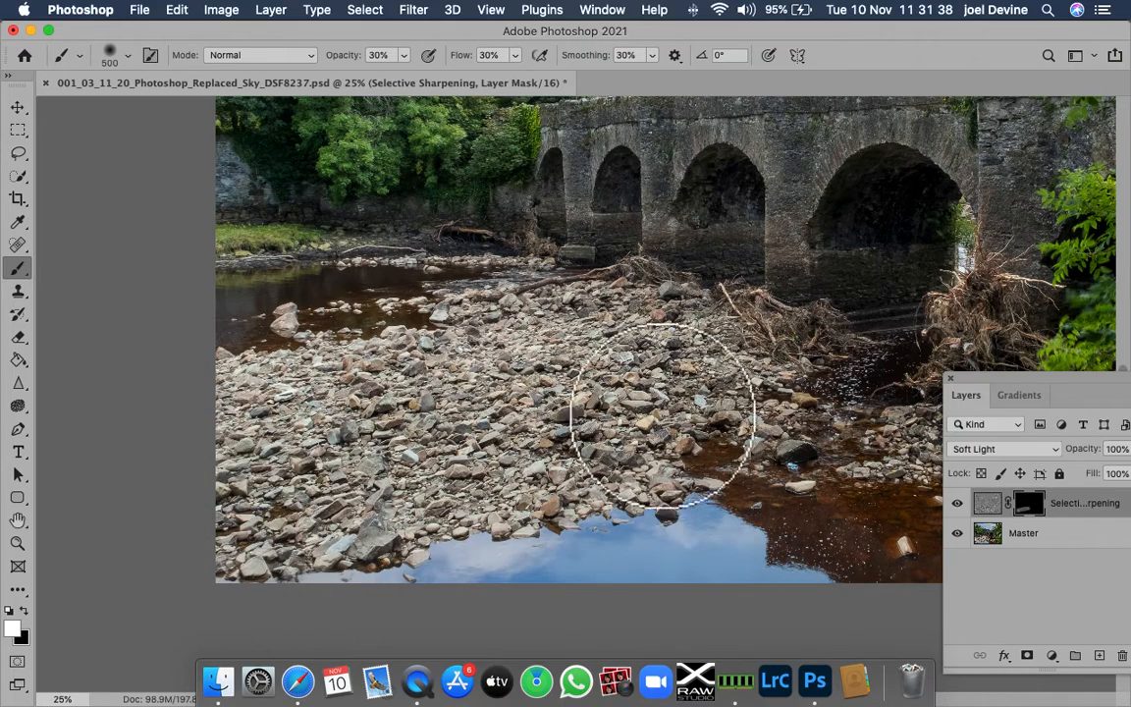
scroll(589, 373, "right", 5)
mouse_move(494, 424)
left_mouse_down()
mouse_move(530, 450)
mouse_move(589, 416)
mouse_move(727, 463)
mouse_move(765, 434)
mouse_move(790, 391)
mouse_move(803, 396)
mouse_move(784, 452)
mouse_move(412, 354)
mouse_move(363, 358)
mouse_move(393, 355)
mouse_move(543, 421)
left_mouse_up()
Paint sharpening into the mask over the far riverbed edge and the driftwood piles with a 250 pixel brush
key("bracketleft")
key("bracketleft")
key("bracketleft")
key("bracketleft")
key("bracketleft")
key("bracketleft")
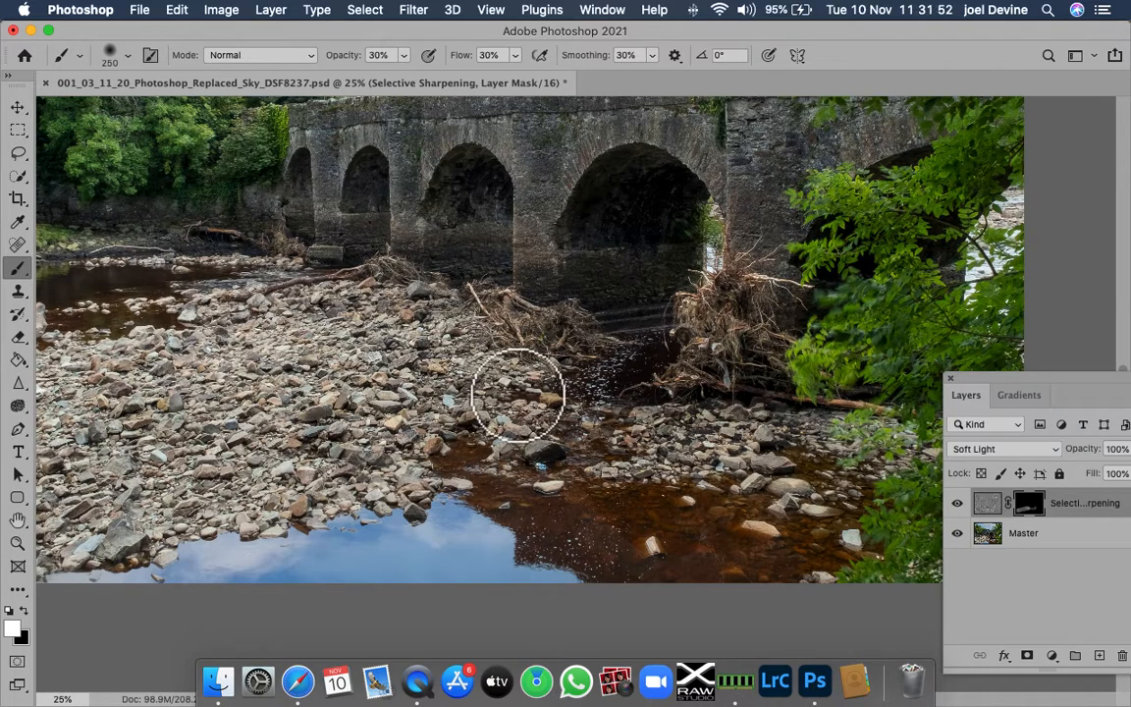
mouse_move(241, 335)
left_mouse_down()
mouse_move(399, 317)
mouse_move(418, 303)
mouse_move(528, 328)
mouse_move(565, 367)
left_mouse_up()
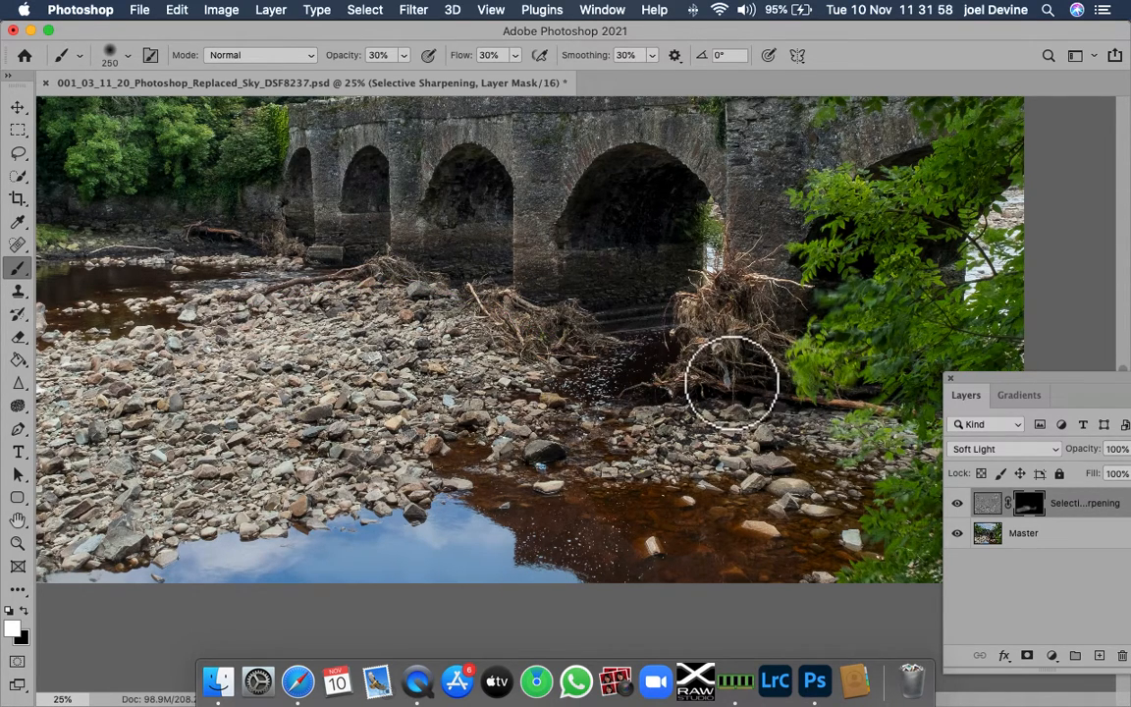
mouse_move(797, 341)
left_mouse_down()
mouse_move(747, 395)
mouse_move(757, 411)
mouse_move(750, 397)
mouse_move(697, 382)
left_mouse_up()
Paint the mask over the bridge's arches and stonework with a 175 pixel brush, and touch up the driftwood and foreground stones
scroll(693, 380, "up", 5)
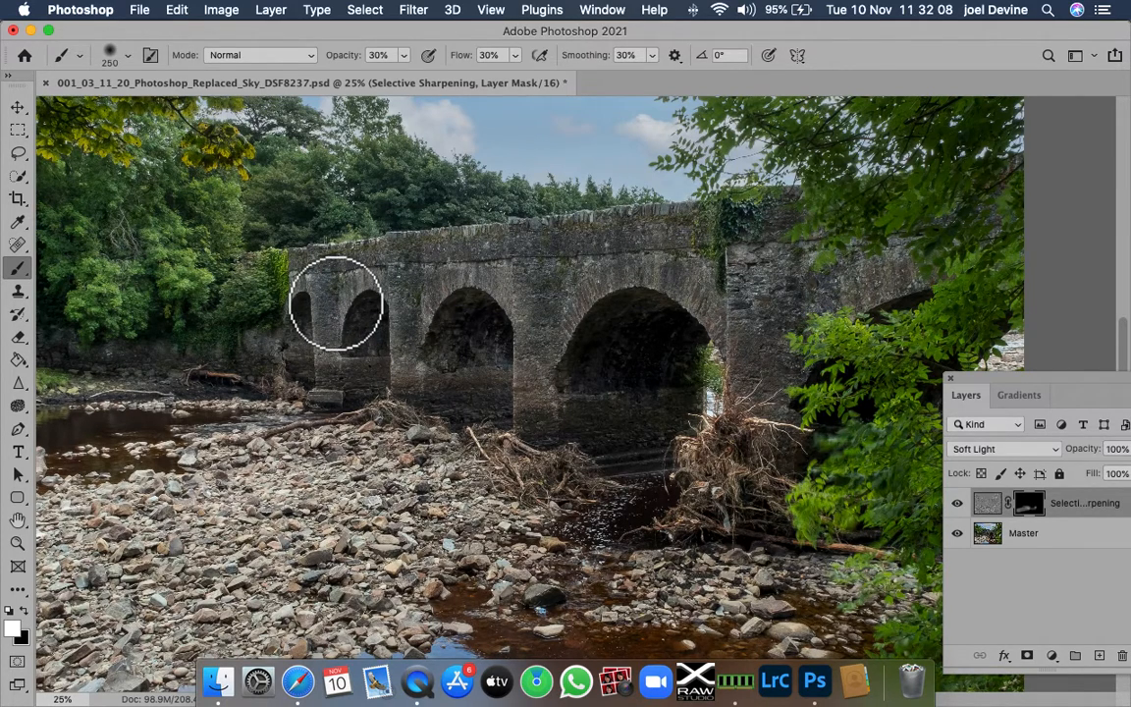
key("bracketleft")
key("bracketleft")
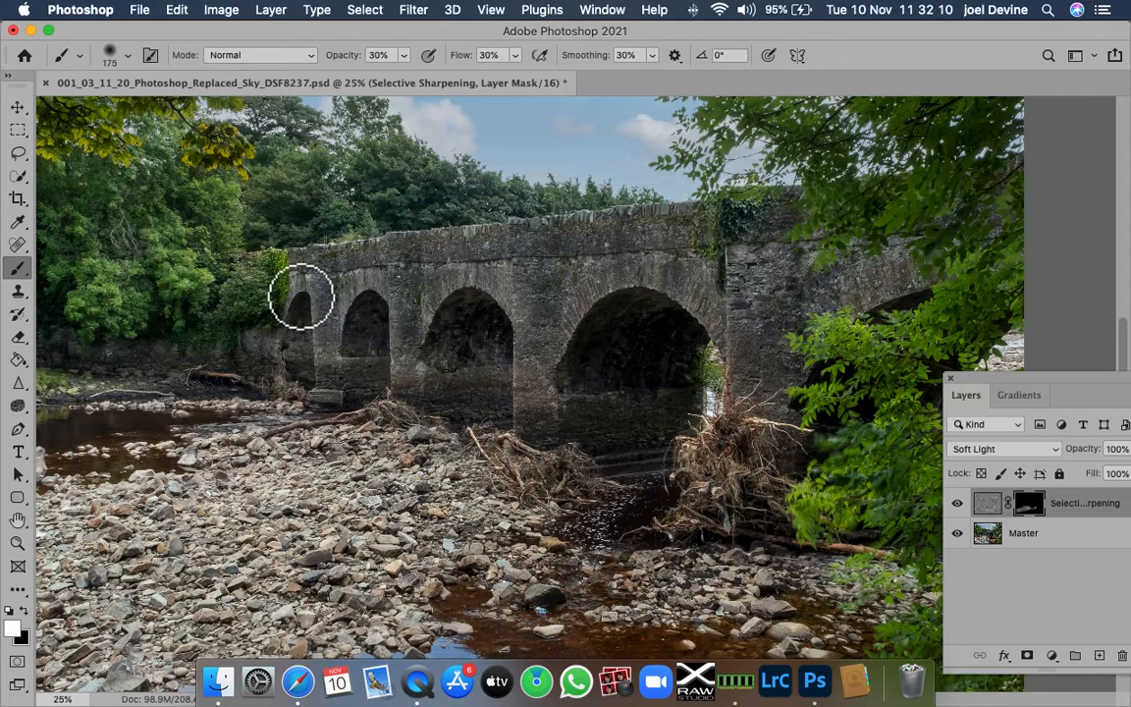
mouse_move(341, 382)
left_mouse_down()
mouse_move(285, 351)
mouse_move(301, 403)
mouse_move(347, 412)
mouse_move(382, 335)
mouse_move(393, 371)
mouse_move(380, 272)
mouse_move(374, 281)
mouse_move(429, 267)
mouse_move(451, 276)
mouse_move(429, 305)
mouse_move(427, 409)
mouse_move(455, 316)
mouse_move(550, 303)
mouse_move(529, 302)
mouse_move(535, 331)
mouse_move(542, 294)
mouse_move(469, 272)
mouse_move(697, 266)
mouse_move(563, 297)
mouse_move(551, 446)
mouse_move(594, 309)
mouse_move(661, 298)
mouse_move(723, 313)
mouse_move(731, 366)
mouse_move(754, 359)
mouse_move(752, 477)
mouse_move(760, 277)
mouse_move(789, 242)
mouse_move(1062, 229)
mouse_move(972, 218)
mouse_move(1020, 226)
mouse_move(869, 302)
mouse_move(808, 306)
mouse_move(843, 310)
mouse_move(806, 302)
mouse_move(770, 321)
mouse_move(770, 279)
mouse_move(782, 374)
mouse_move(756, 445)
mouse_move(856, 275)
mouse_move(907, 307)
left_mouse_up()
mouse_move(336, 251)
left_mouse_down()
mouse_move(307, 288)
mouse_move(329, 278)
mouse_move(356, 296)
mouse_move(358, 323)
mouse_move(453, 254)
mouse_move(431, 407)
mouse_move(454, 284)
mouse_move(510, 290)
mouse_move(532, 341)
mouse_move(554, 346)
mouse_move(529, 387)
left_mouse_up()
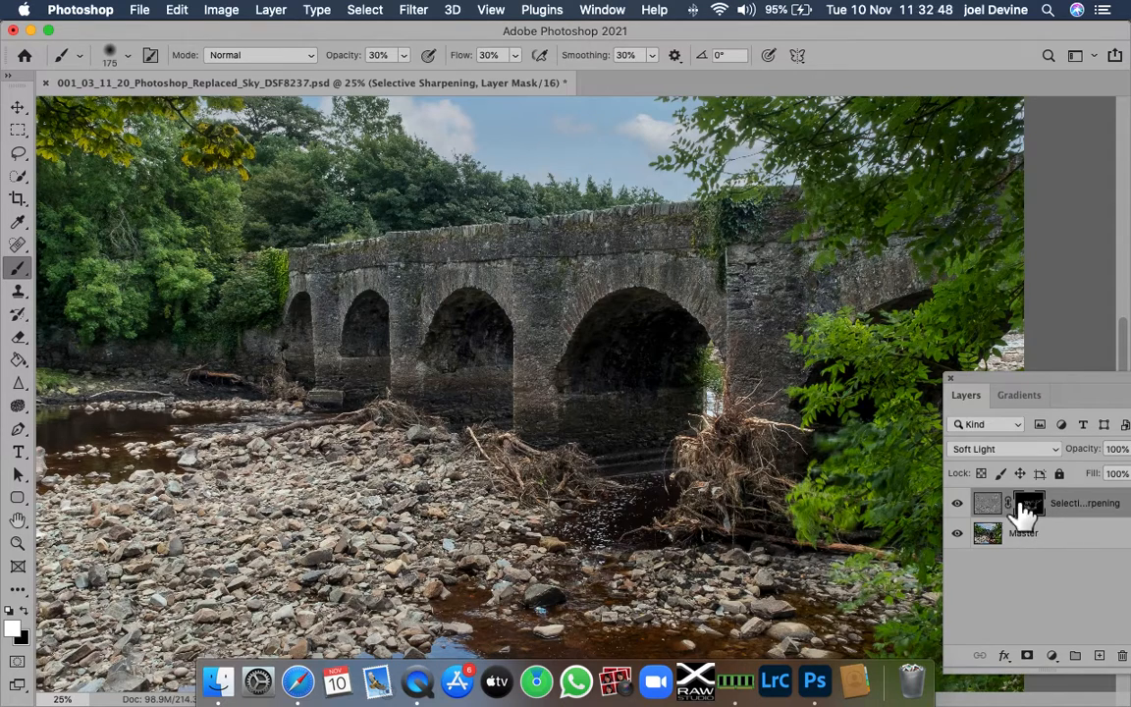
mouse_move(790, 416)
left_mouse_down()
mouse_move(769, 500)
mouse_move(729, 488)
mouse_move(741, 465)
mouse_move(770, 514)
left_mouse_up()
mouse_move(558, 583)
left_mouse_down()
mouse_move(539, 601)
mouse_move(733, 611)
mouse_move(808, 632)
mouse_move(762, 587)
left_mouse_up()
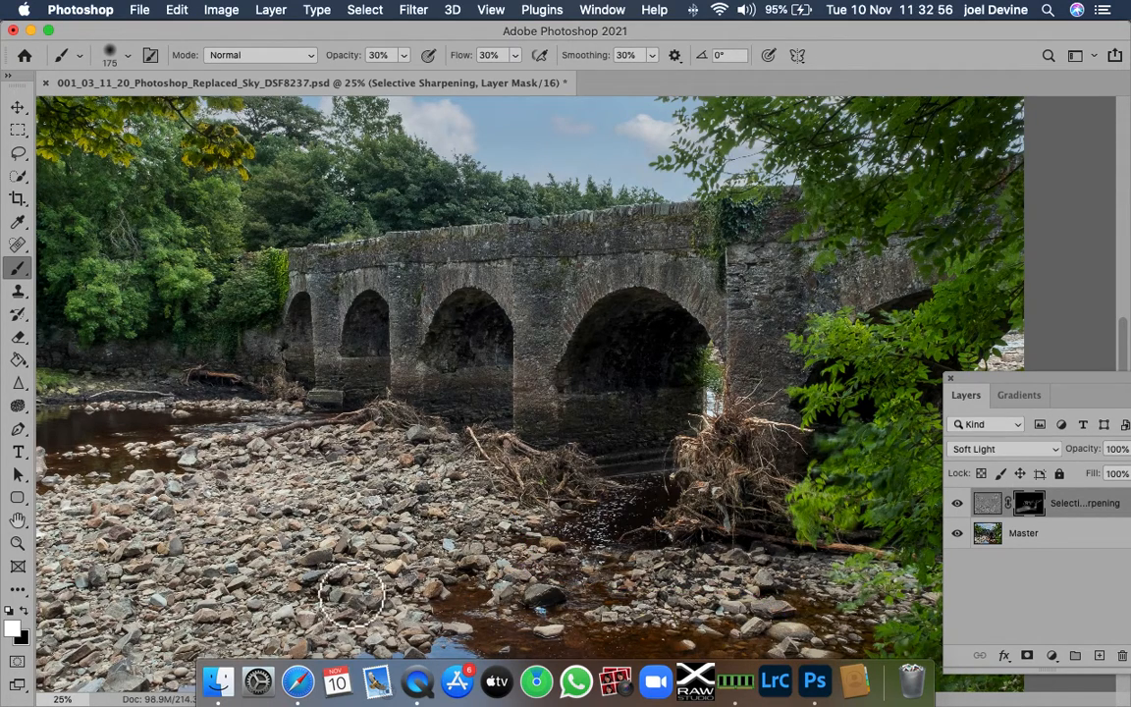
Compare the bridge and riverbed with and without the Selective Sharpening layer, including a closer view at 50%
left_click(961, 504)
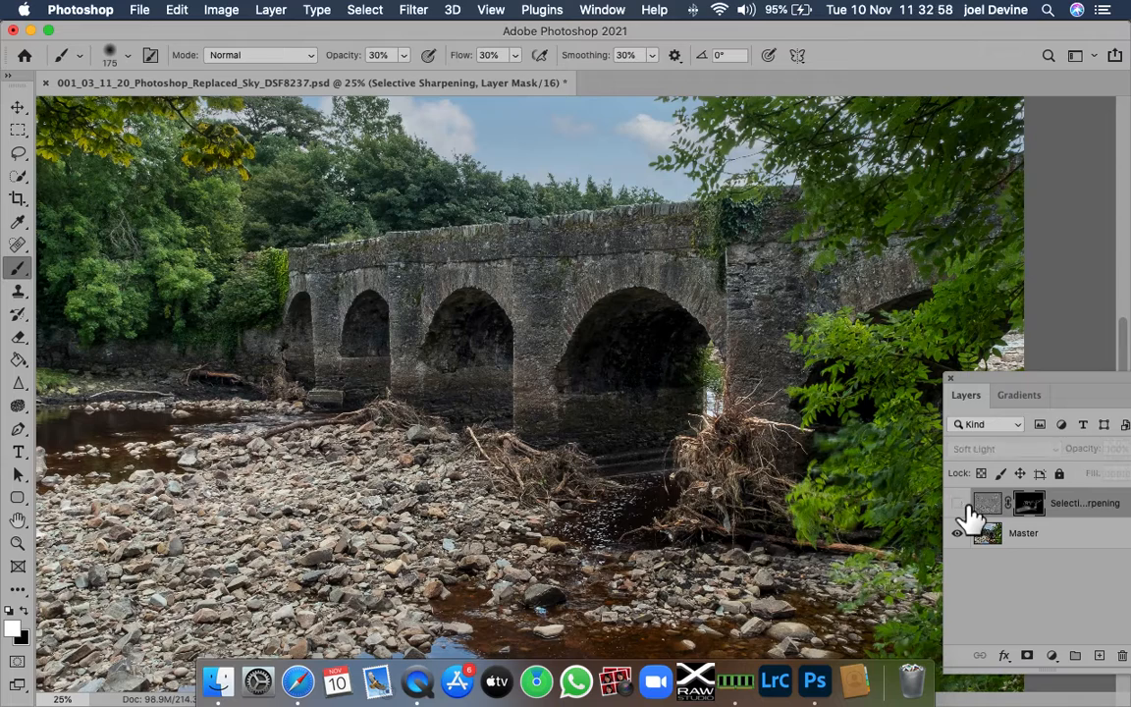
left_click(959, 504)
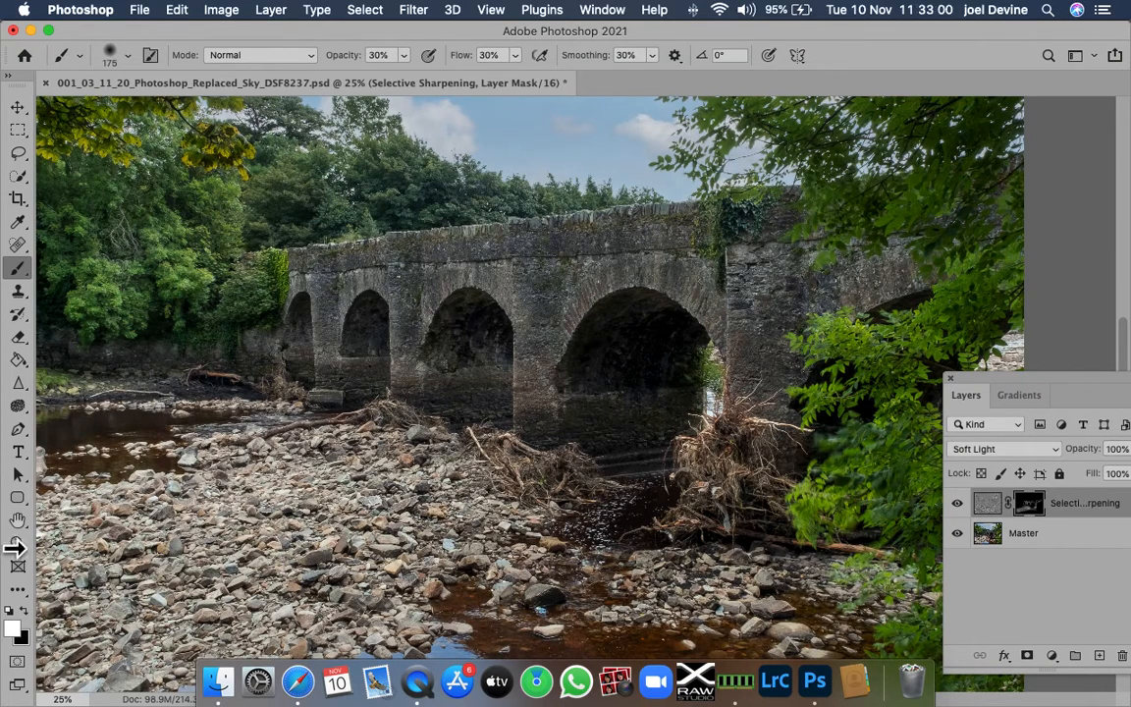
left_click(18, 543)
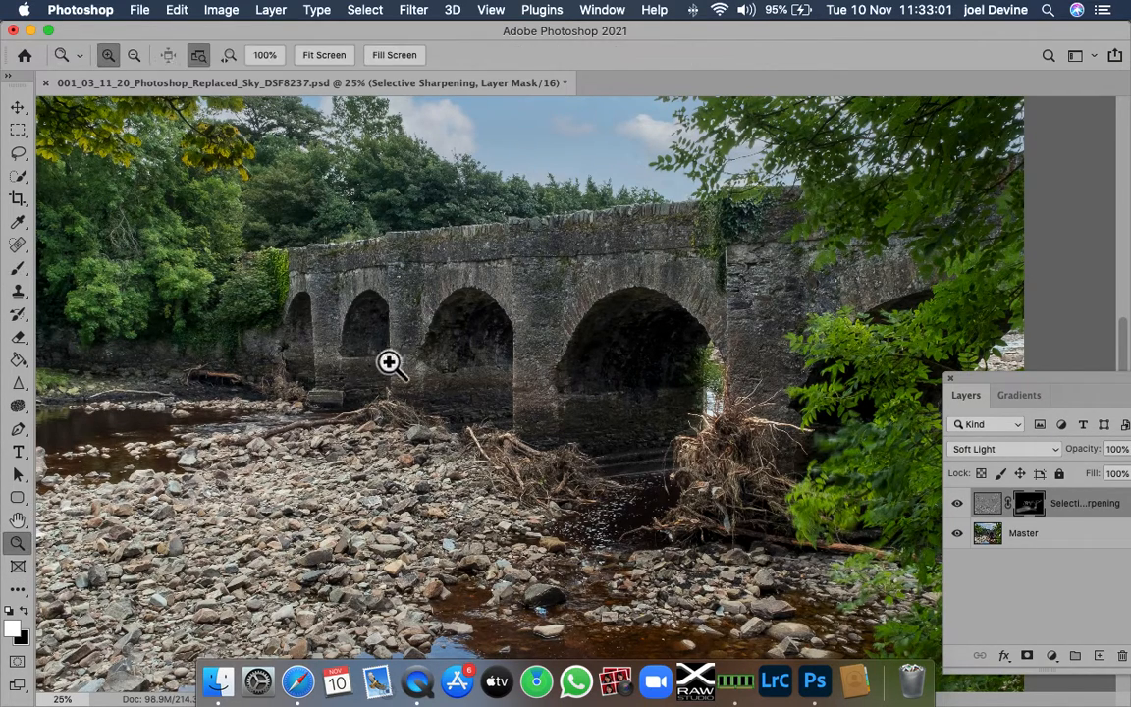
left_click(461, 327)
left_click(462, 327)
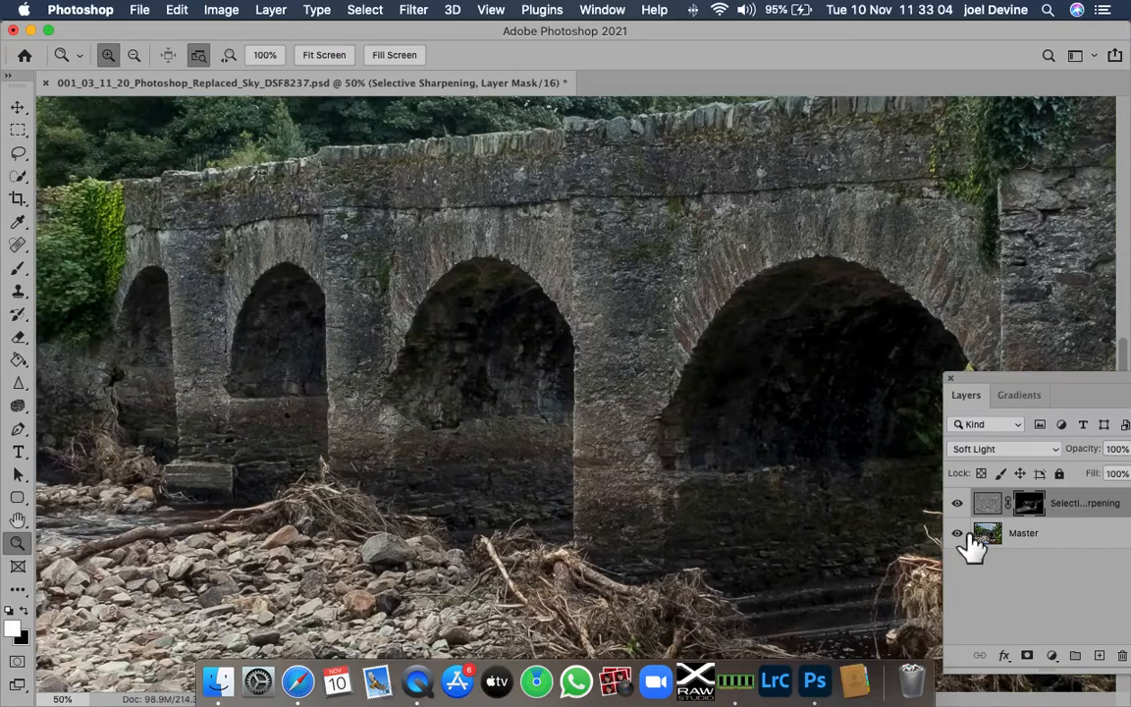
left_click(966, 536)
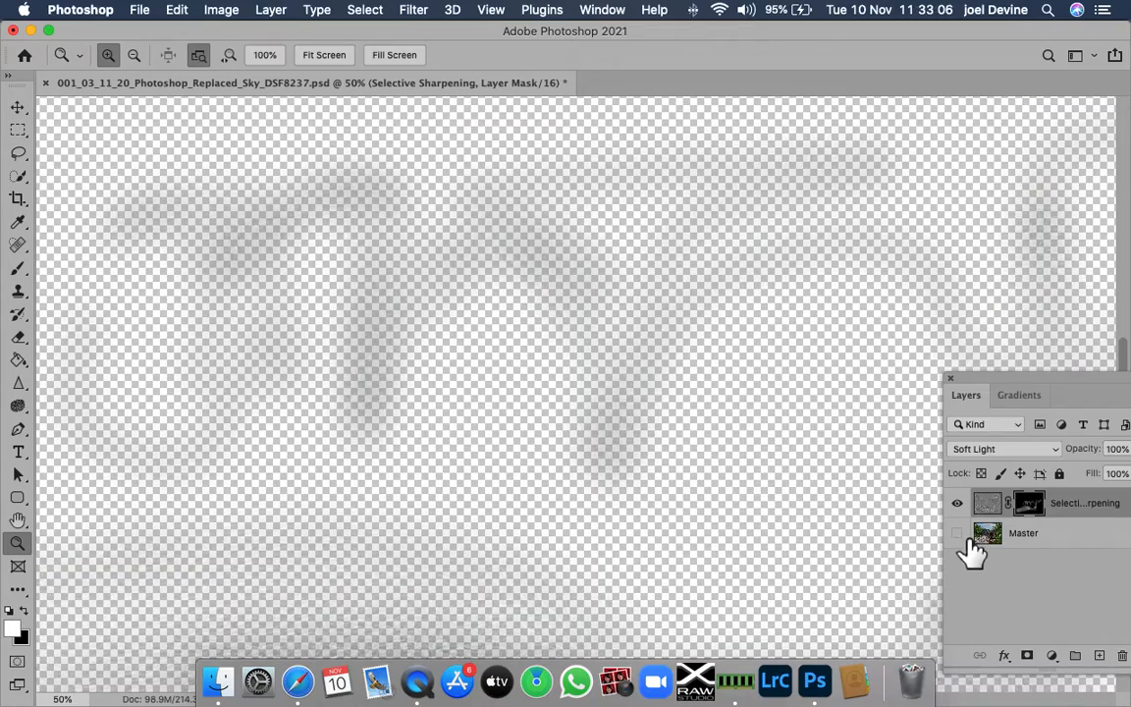
left_click(964, 536)
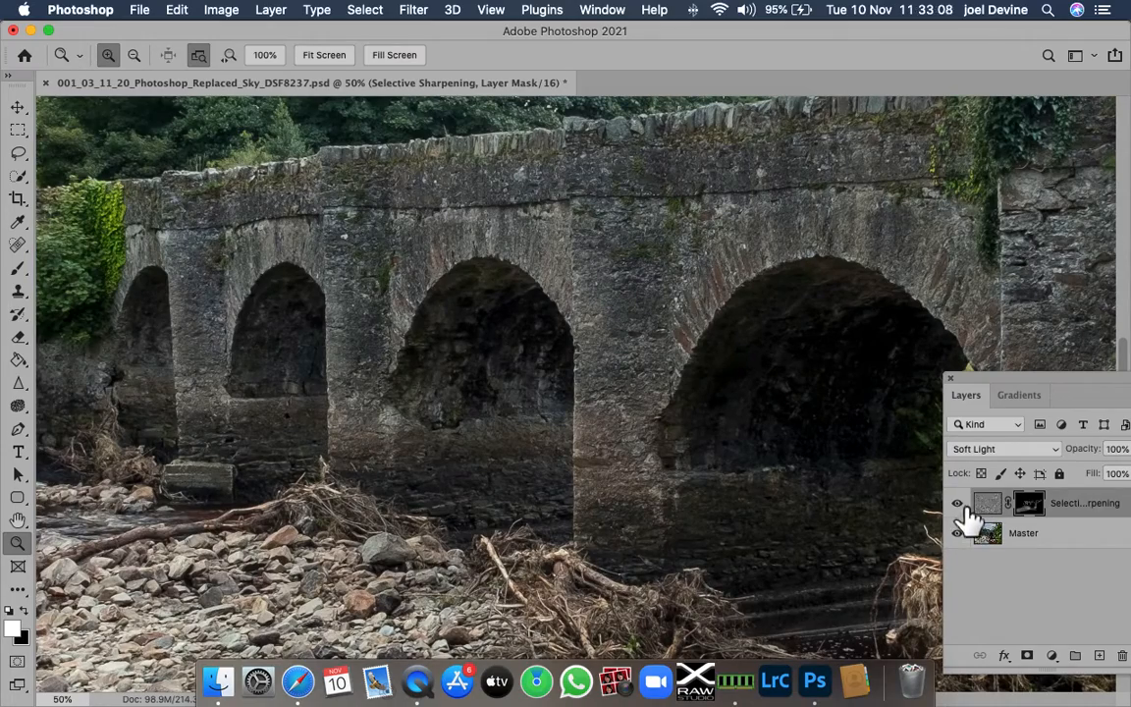
left_click(963, 505)
left_click(960, 505)
left_click(960, 505)
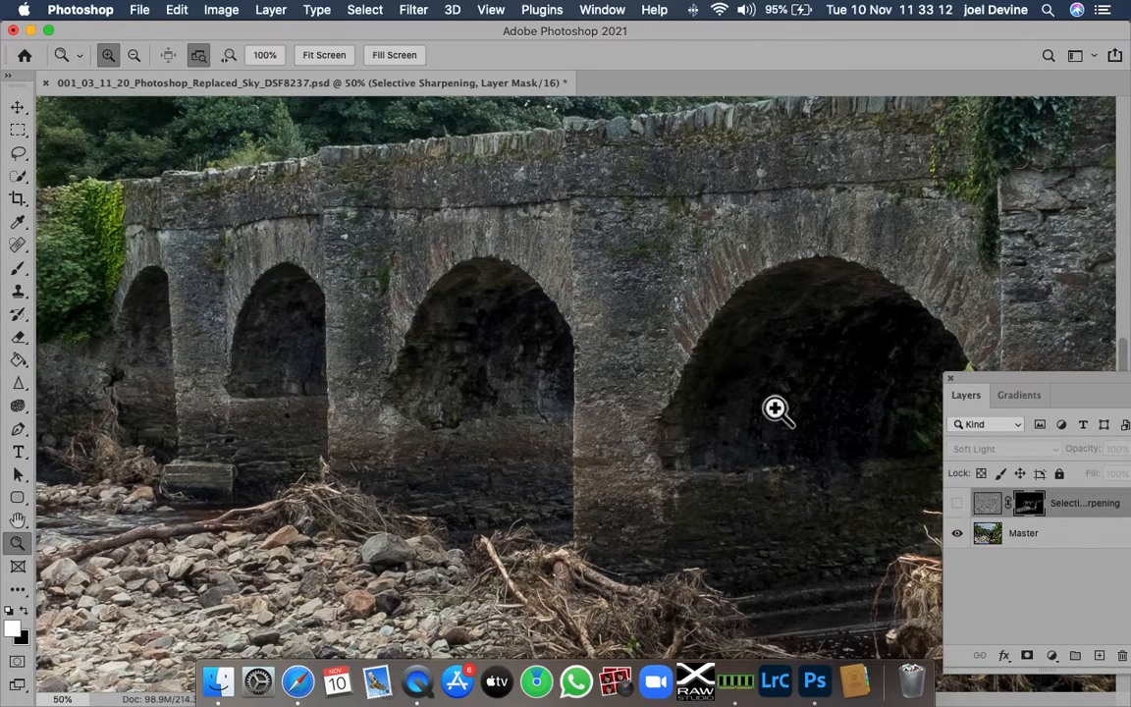
Show the Selective Sharpening layer again and check the bridge parapet against the unsharpened trees and sky up close
scroll(735, 337, "up", 5)
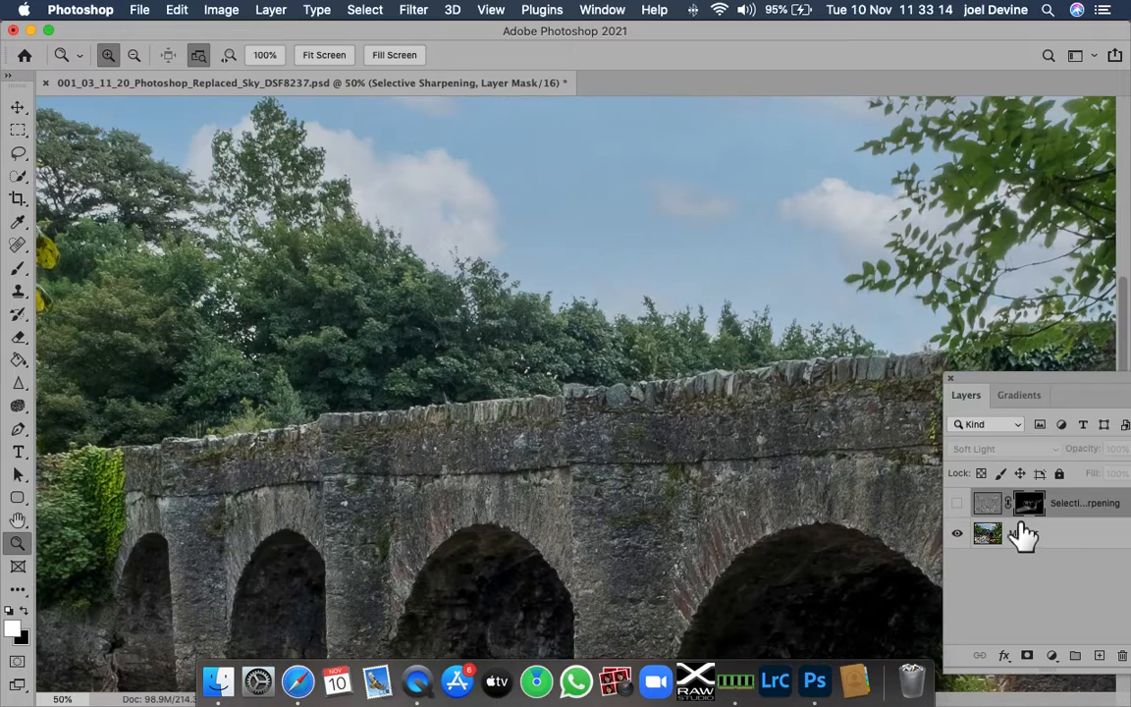
left_click(959, 505)
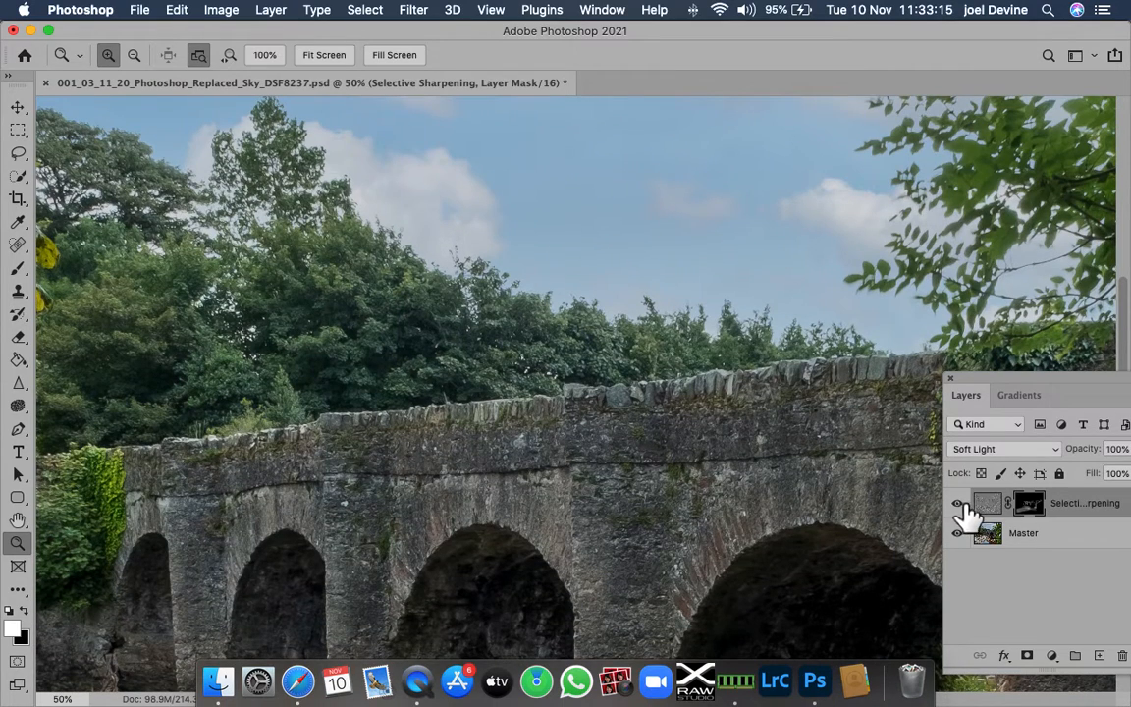
left_click(618, 426)
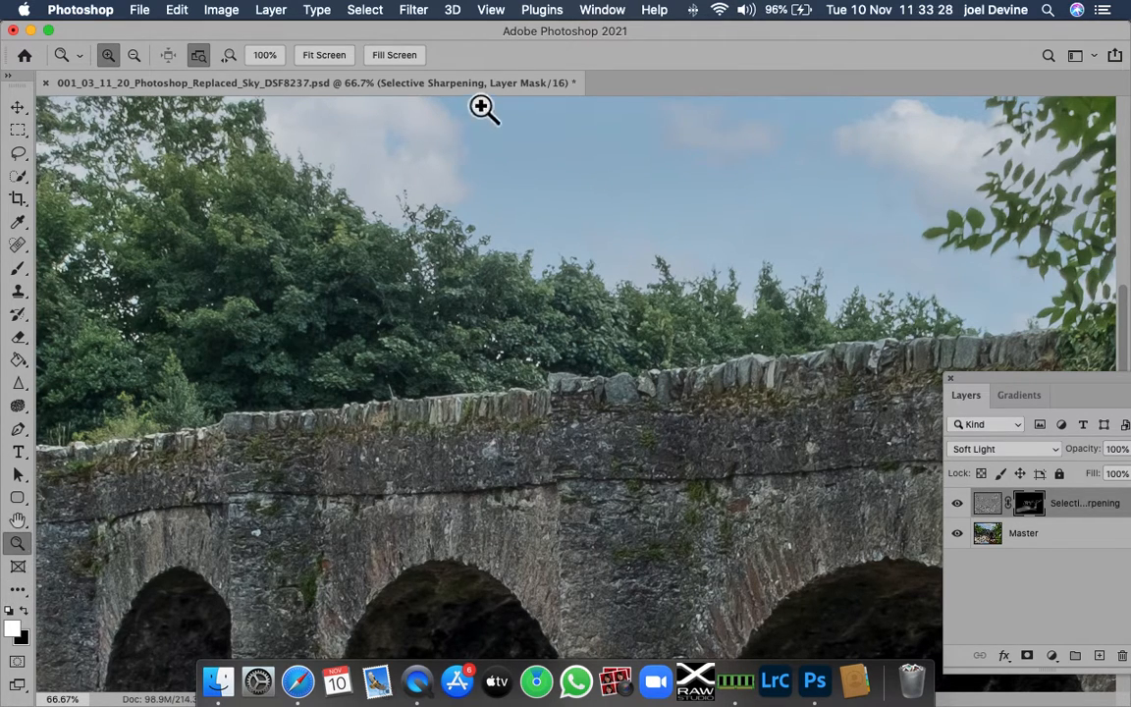
Flatten the Selective Sharpening and Master layers into a single background layer
left_click(336, 59)
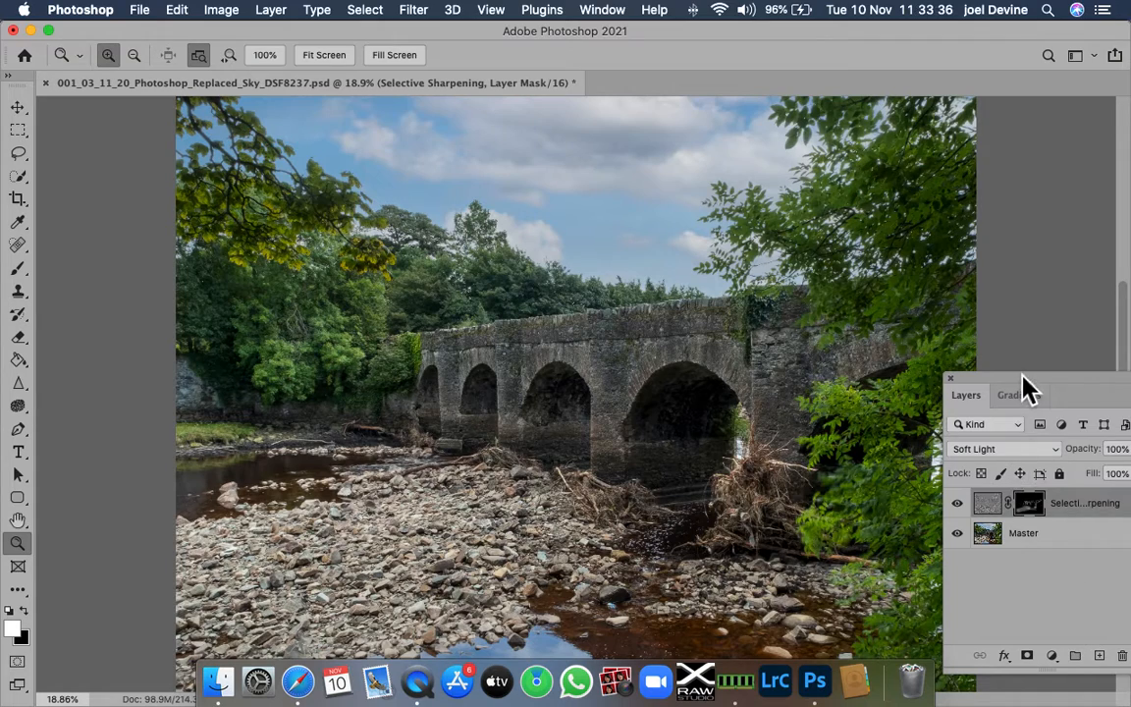
left_click_drag(1046, 393, 914, 374)
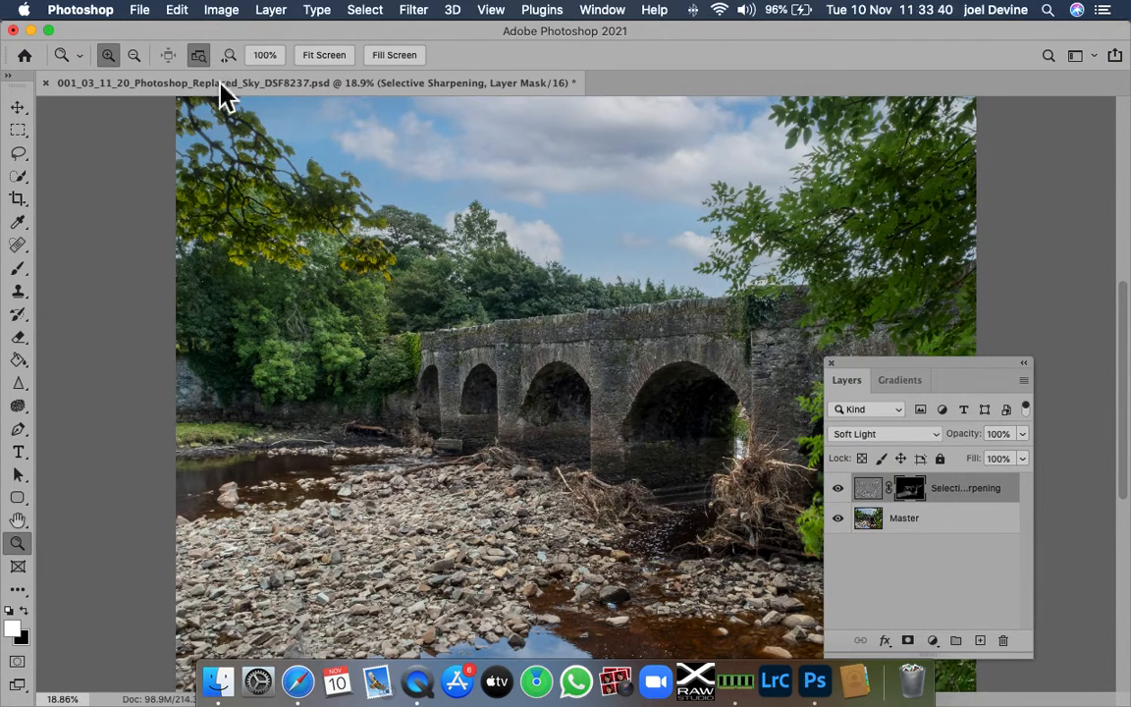
left_click(271, 10)
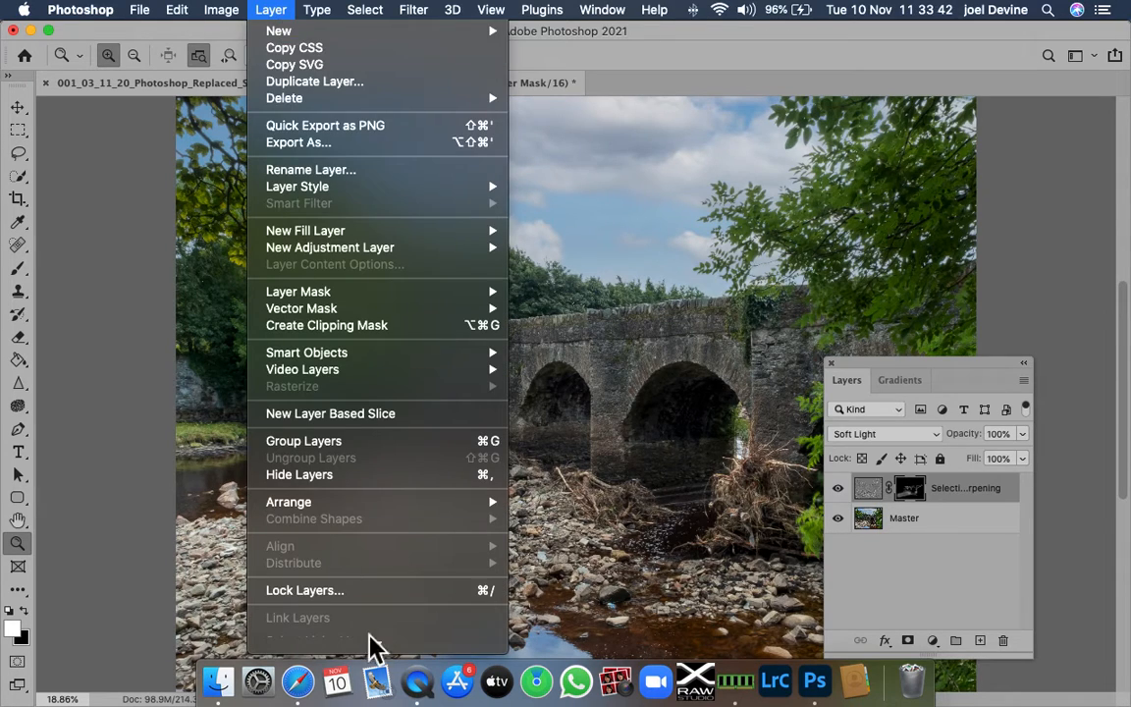
mouse_move(363, 670)
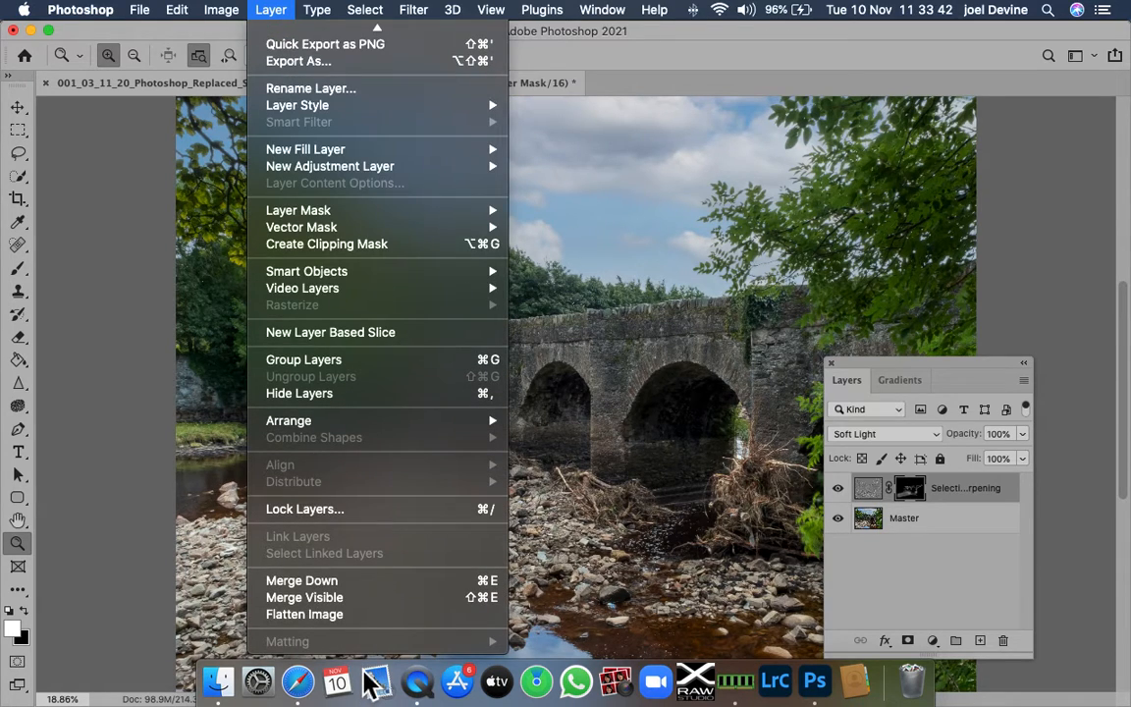
left_click(359, 619)
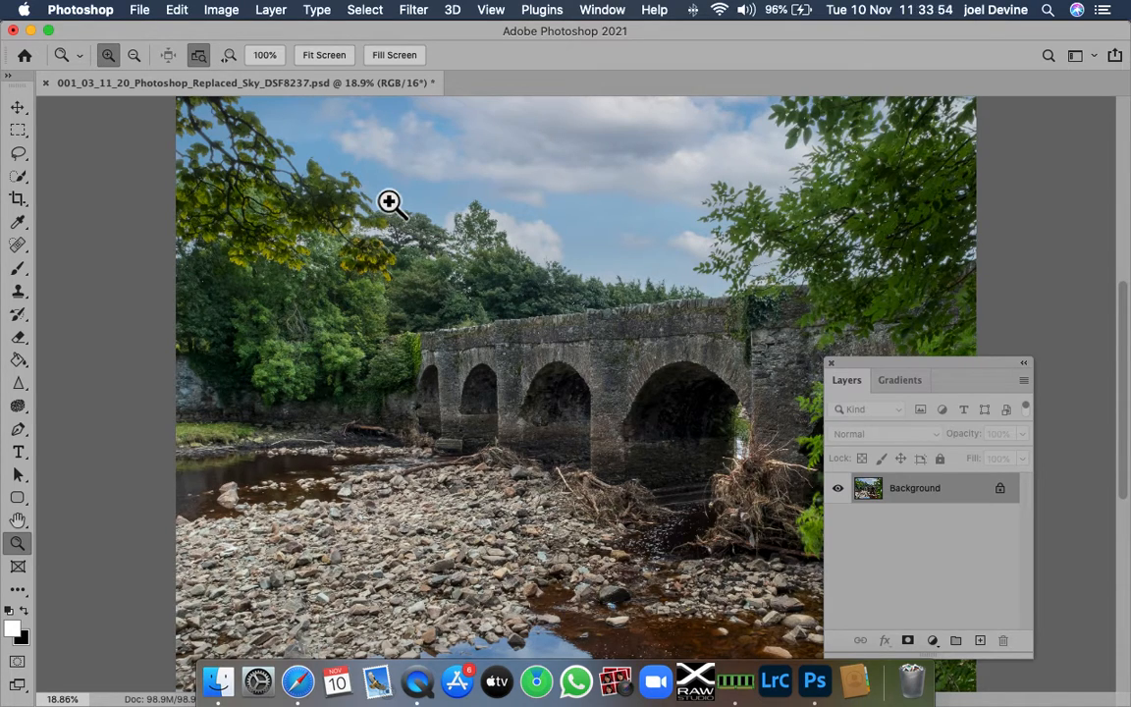
left_click(424, 686)
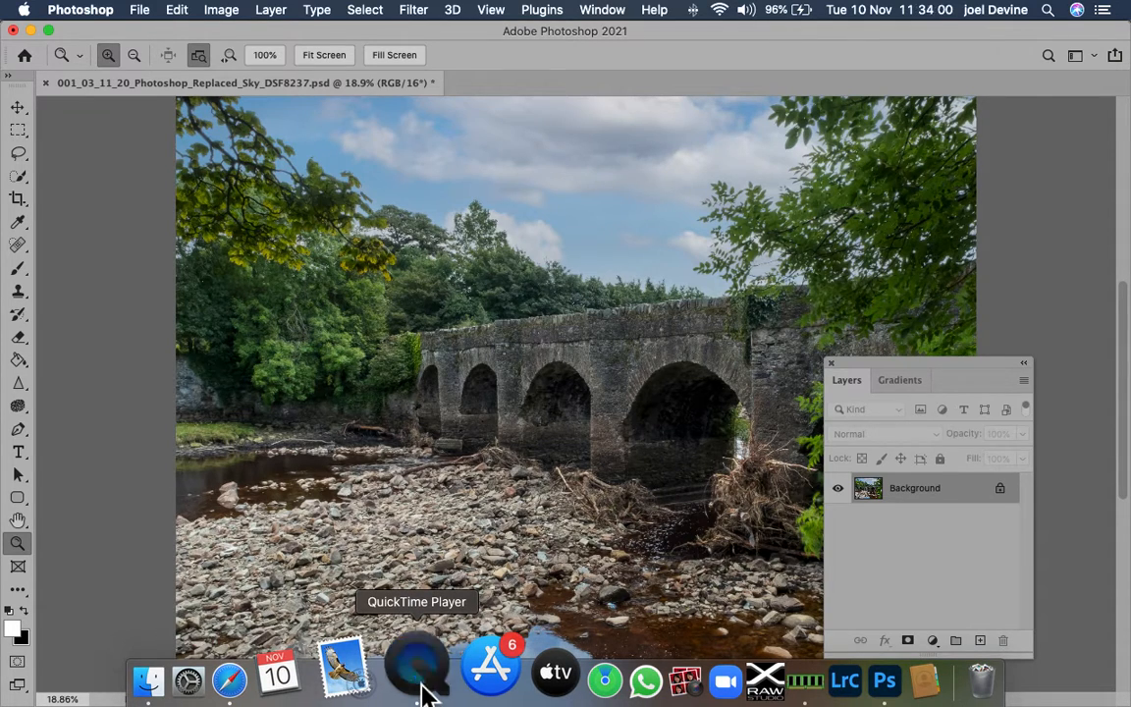